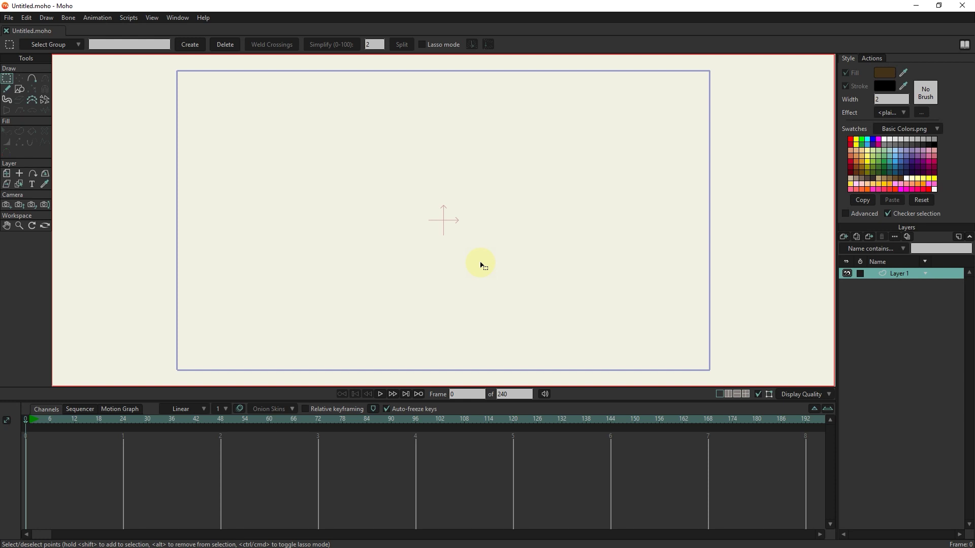
- Open the list of new layer types from the Layers panel
click(842, 237)
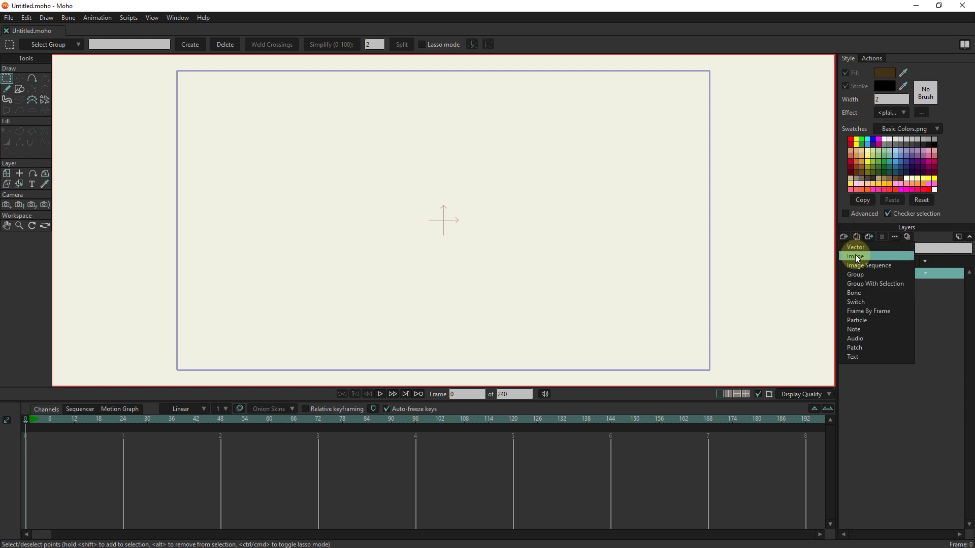
- Import the tree-2027899 image as an image layer and scale it down to fit the camera frame
click(856, 257)
click(116, 99)
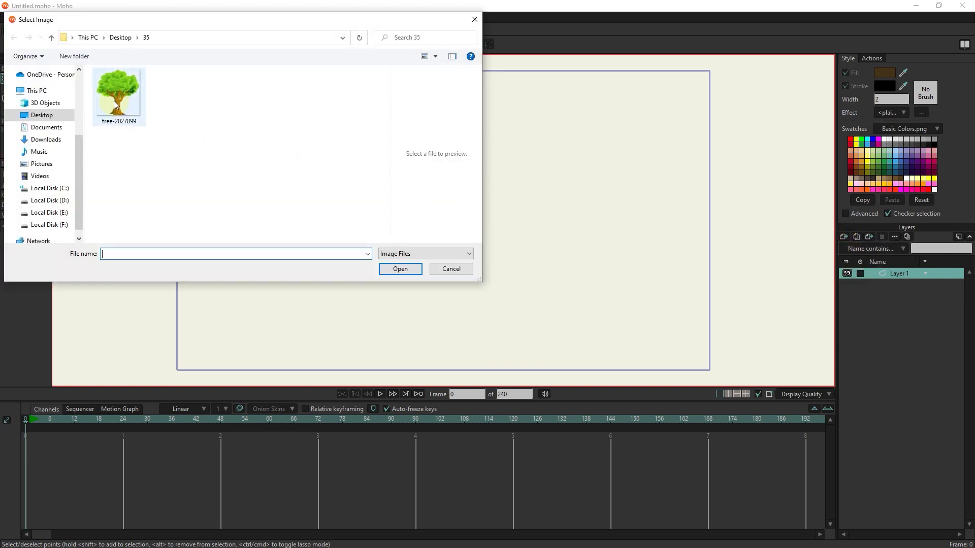
click(397, 269)
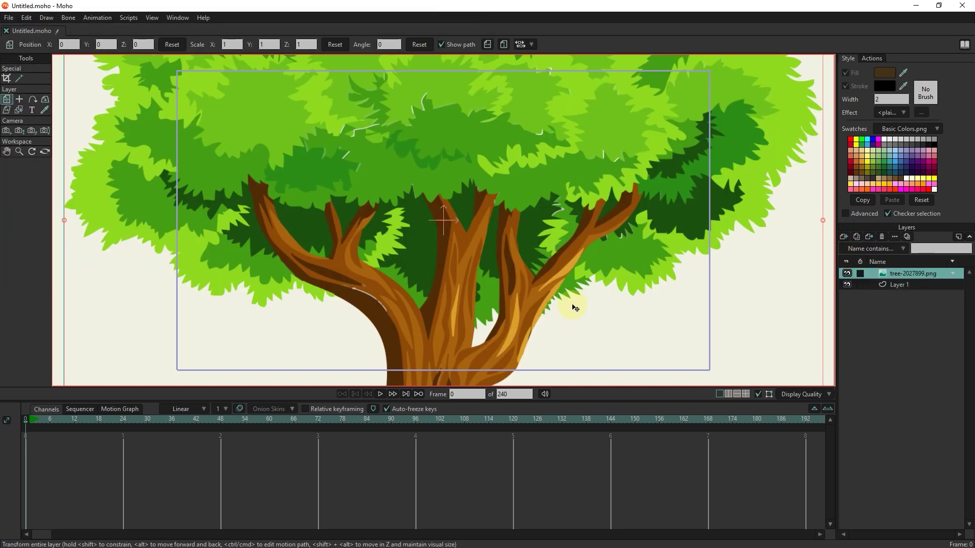
scroll(723, 293, down, 5)
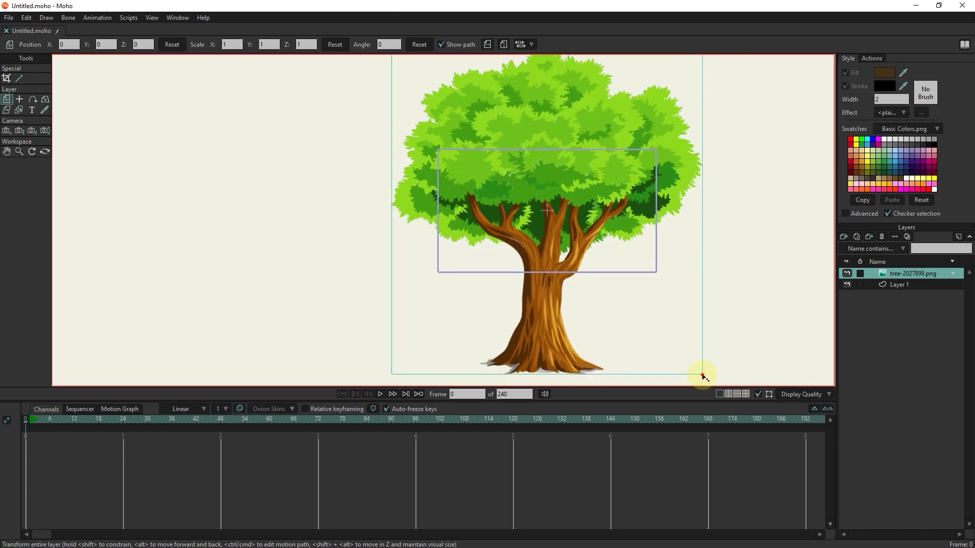
drag(702, 376, 586, 267)
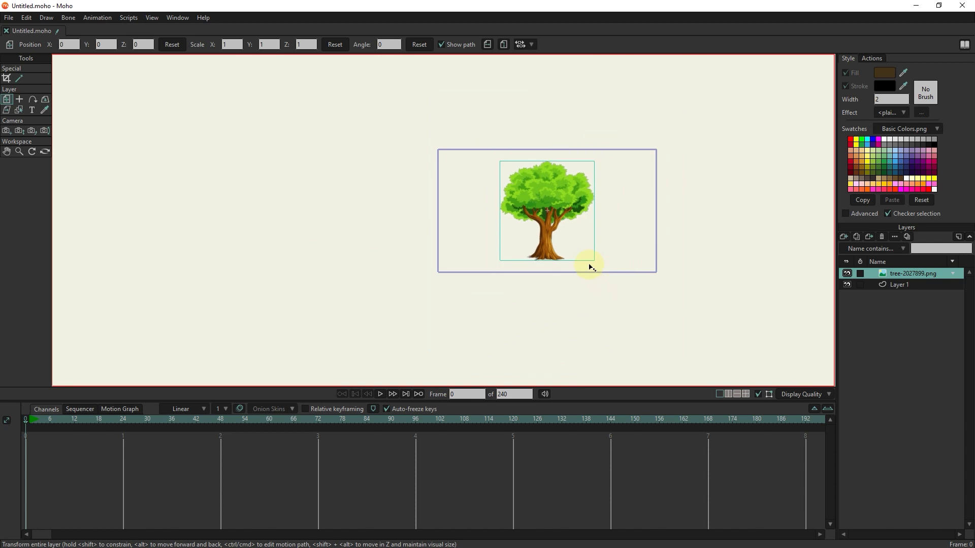
scroll(580, 251, up, 3)
scroll(558, 233, up, 2)
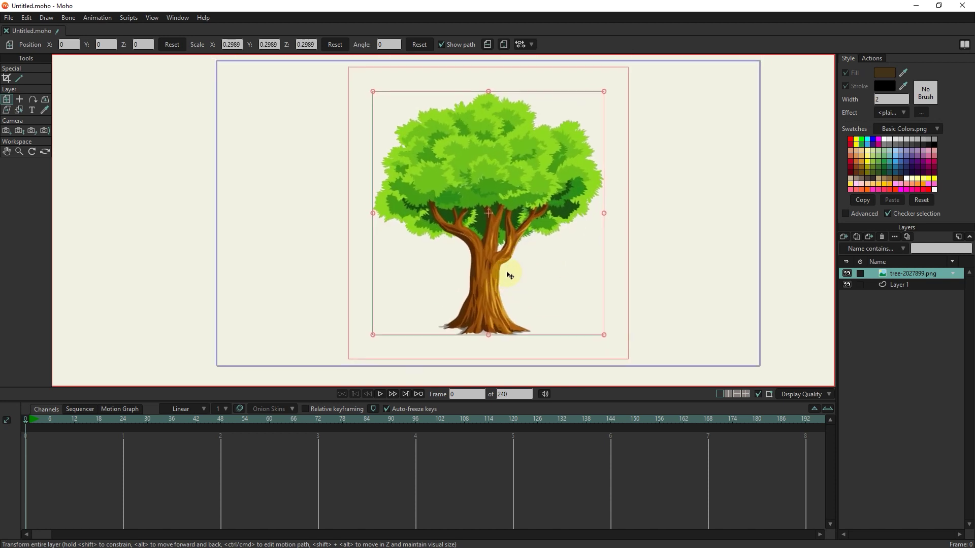
scroll(502, 264, up, 1)
scroll(503, 264, up, 1)
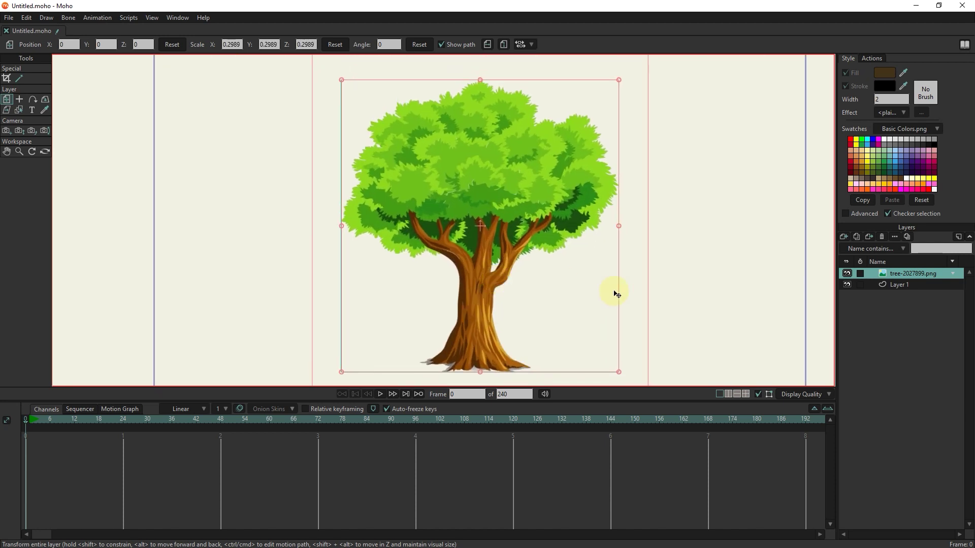
- Add a new vector layer named 'mesh' above the tree image
click(844, 237)
click(863, 247)
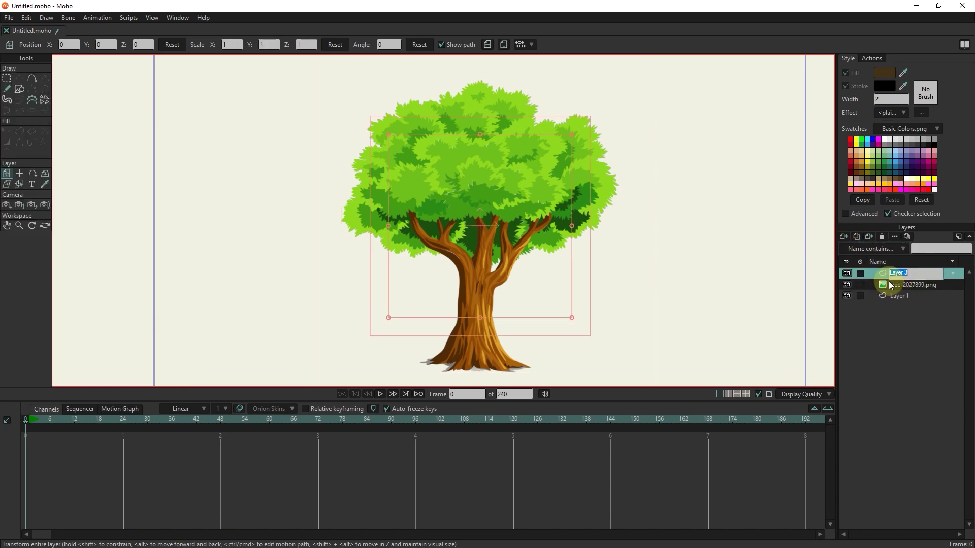
double_click(899, 273)
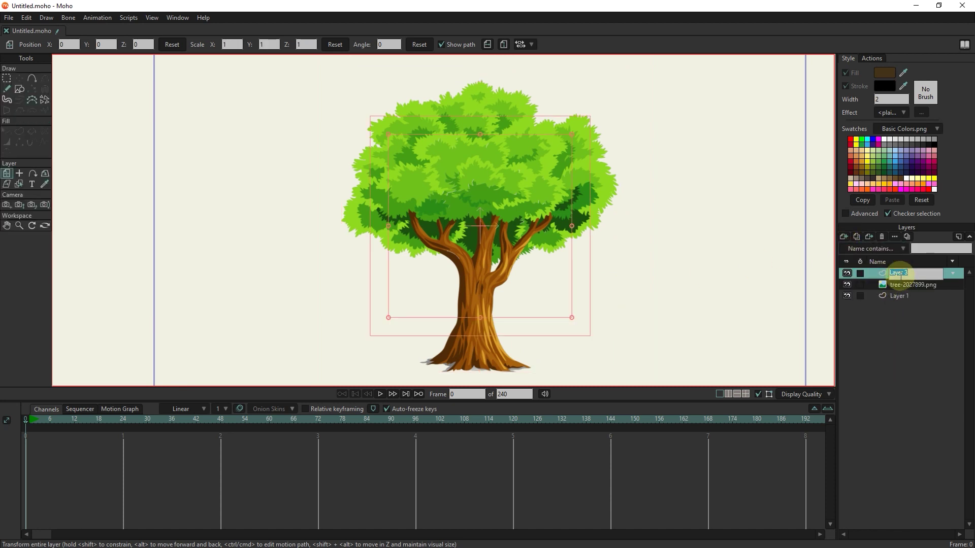
text(mesh)
key(Return)
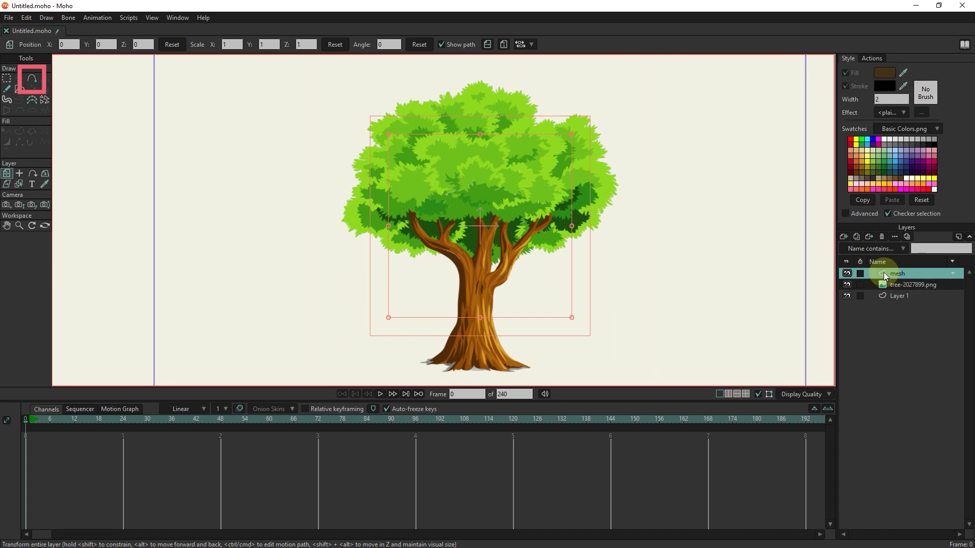
- With Add Point, start the outline at the trunk base and run it up the trunk's left side under the canopy
click(32, 77)
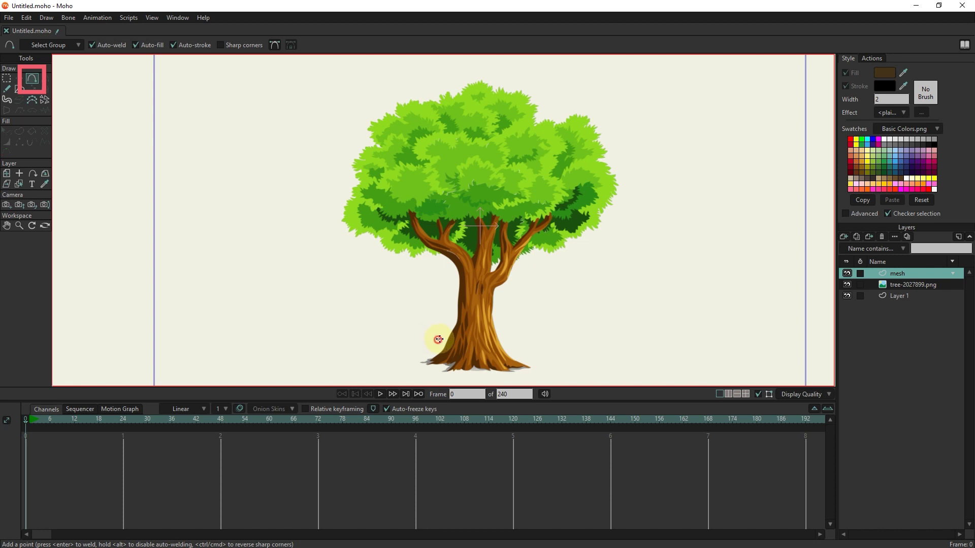
drag(438, 339, 451, 307)
click(451, 278)
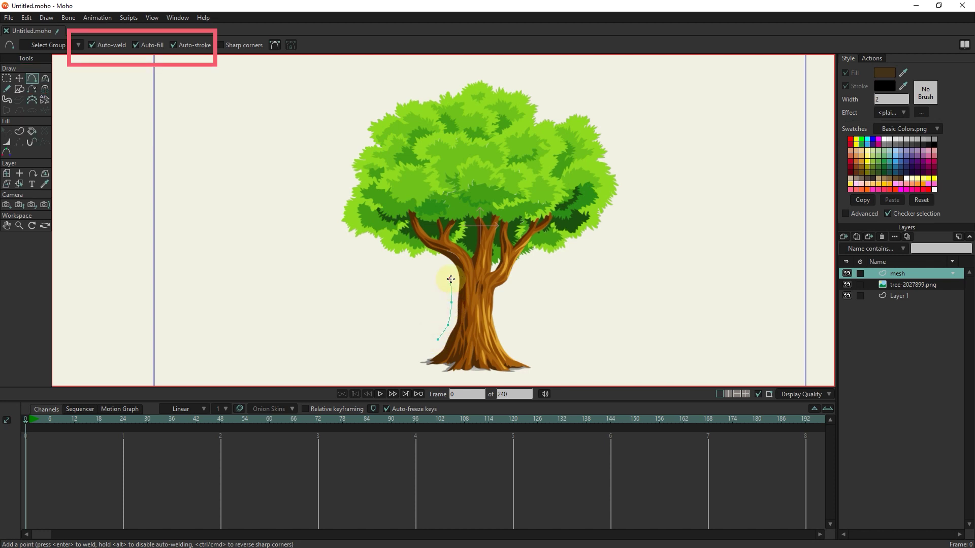
click(437, 264)
click(405, 259)
click(384, 256)
click(372, 241)
click(346, 238)
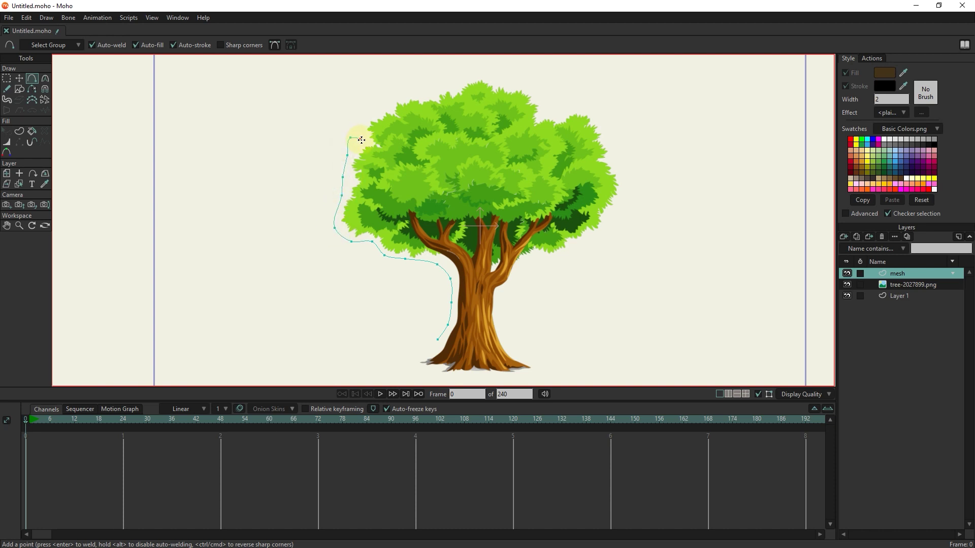
- Continue the outline across the treetop and down the canopy's right side to the trunk
click(413, 90)
click(446, 80)
click(485, 73)
click(514, 84)
click(546, 106)
click(551, 115)
click(543, 260)
click(521, 262)
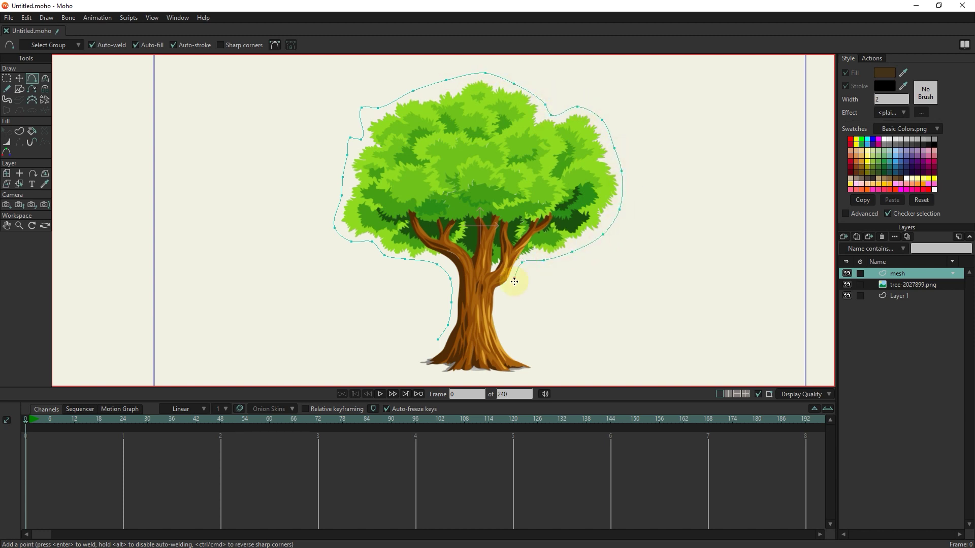
click(514, 281)
click(503, 293)
click(502, 309)
- Trace around the trunk base and close the outline on the first point to fill it
click(536, 362)
click(535, 375)
click(511, 380)
click(481, 381)
click(461, 378)
click(435, 375)
click(416, 372)
click(411, 358)
click(435, 340)
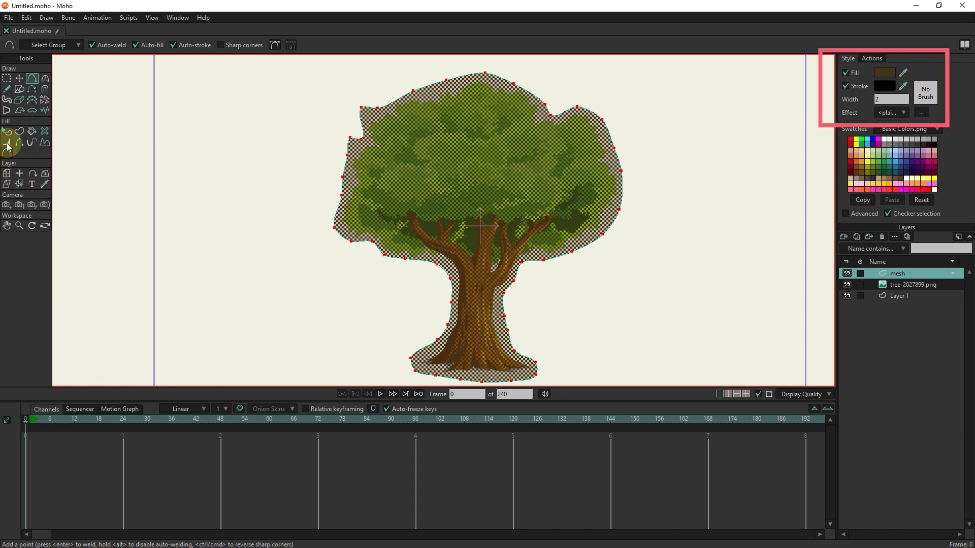
- Turn off the mesh shape's stroke and set its fill to light orange (D2A55D)
click(7, 131)
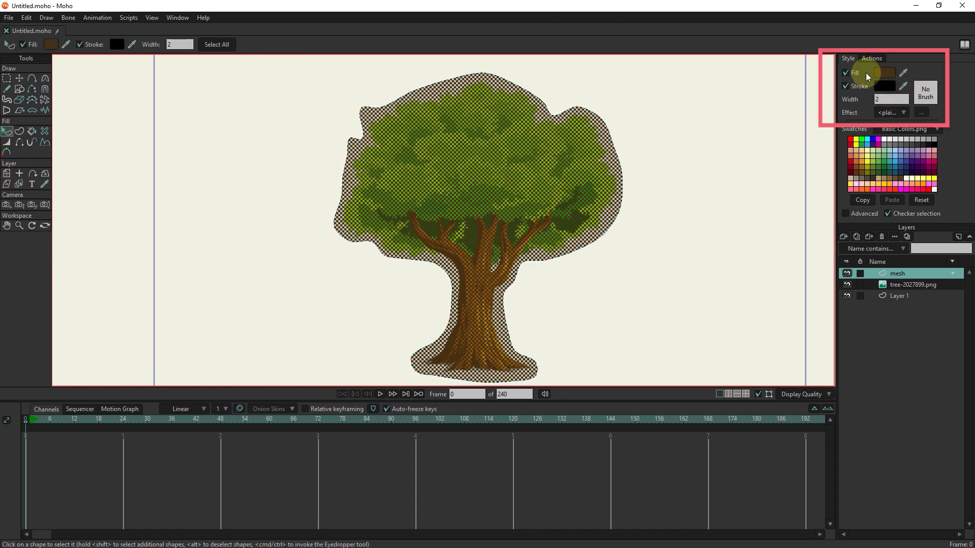
click(849, 88)
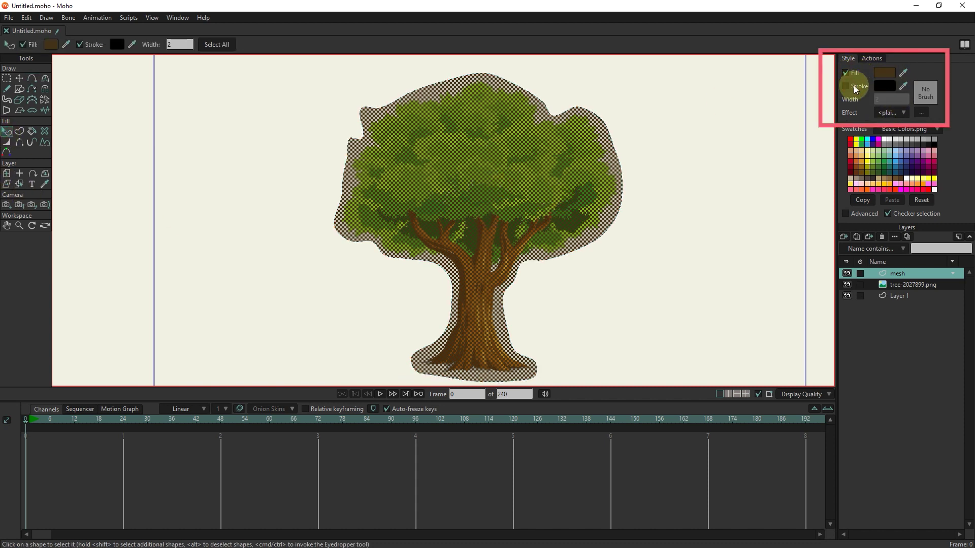
click(884, 73)
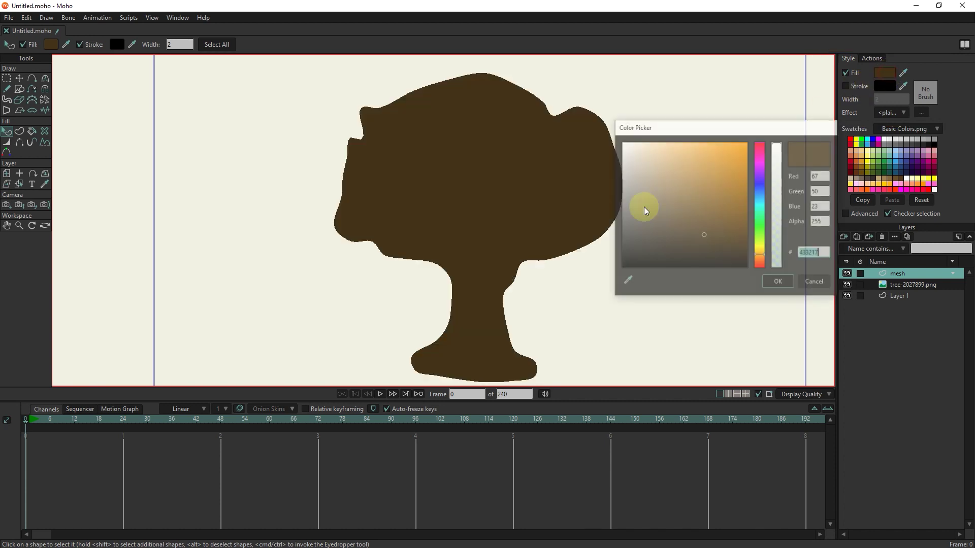
click(714, 171)
mouse_move(714, 170)
mouse_down()
mouse_move(692, 168)
mouse_move(703, 159)
mouse_up()
click(770, 283)
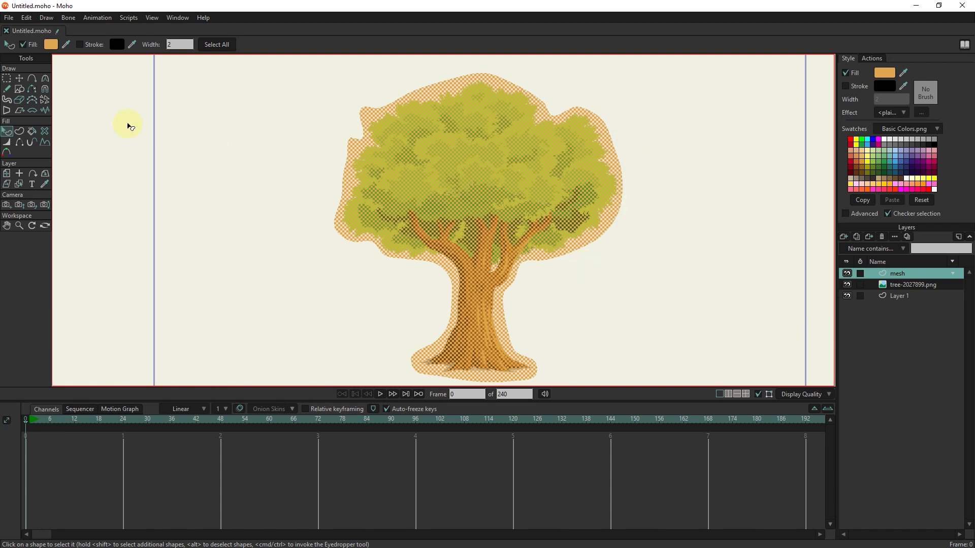
- Move the mesh layer below the tree-2027899.png layer
click(19, 79)
scroll(401, 112, up, 2)
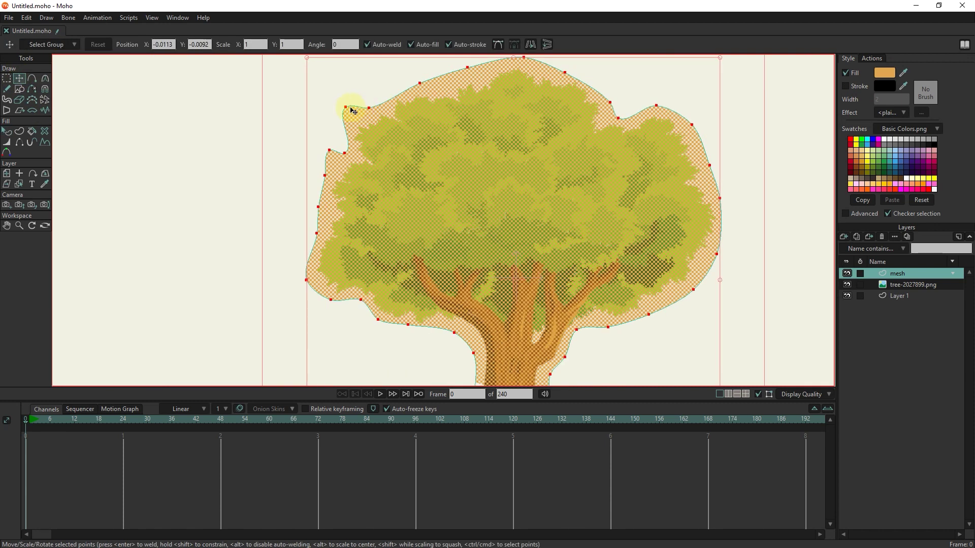
click(348, 109)
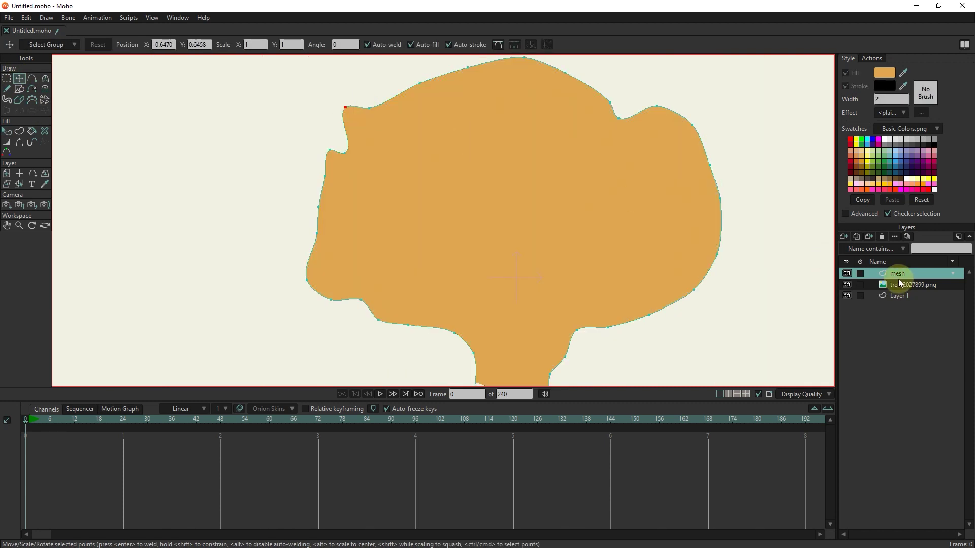
drag(898, 289, 898, 289)
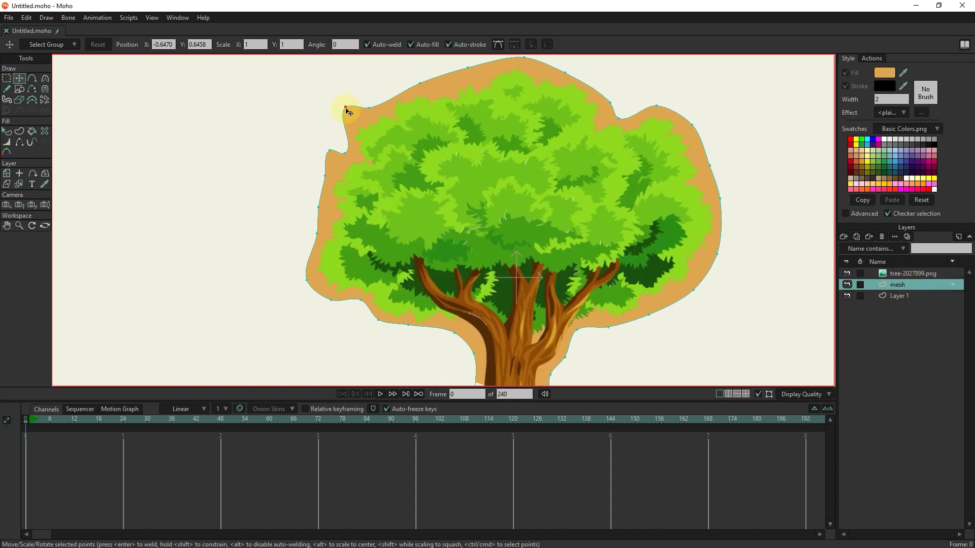
- Drag the top-left, left, lower-right and top outline points to hug the tree
drag(345, 106, 320, 207)
drag(307, 280, 309, 280)
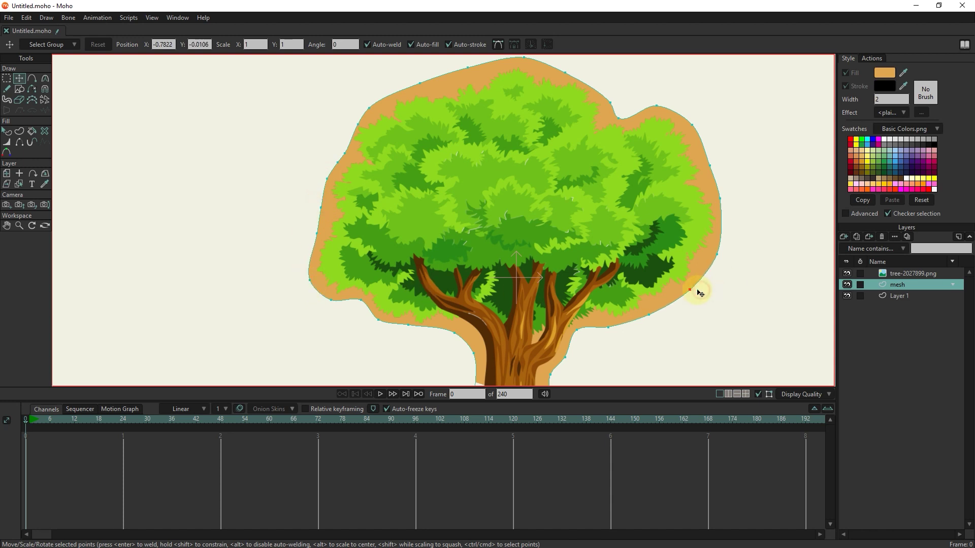
drag(648, 314, 649, 309)
drag(426, 82, 450, 109)
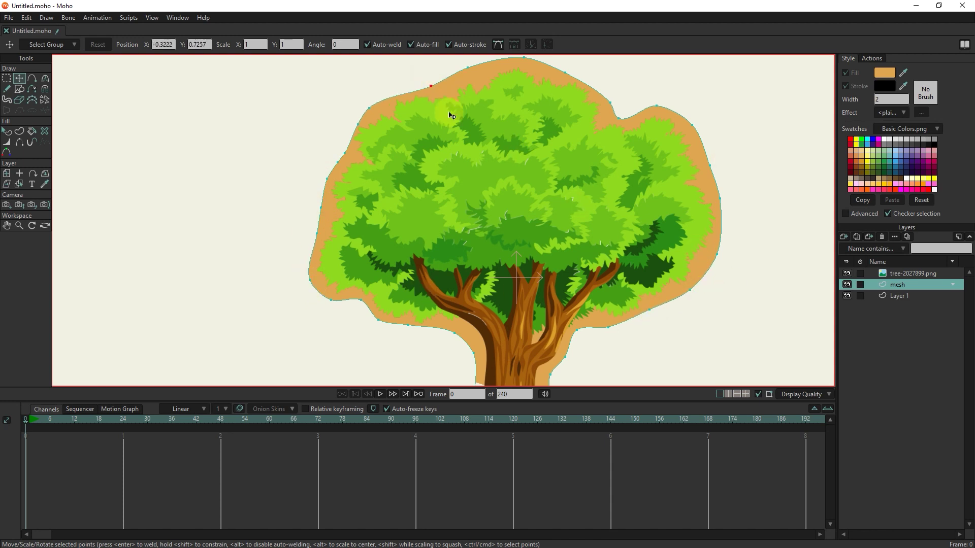
scroll(450, 109, down, 3)
- Select the bottom and right-trunk outline points to check the fit around the trunk
click(501, 326)
click(475, 323)
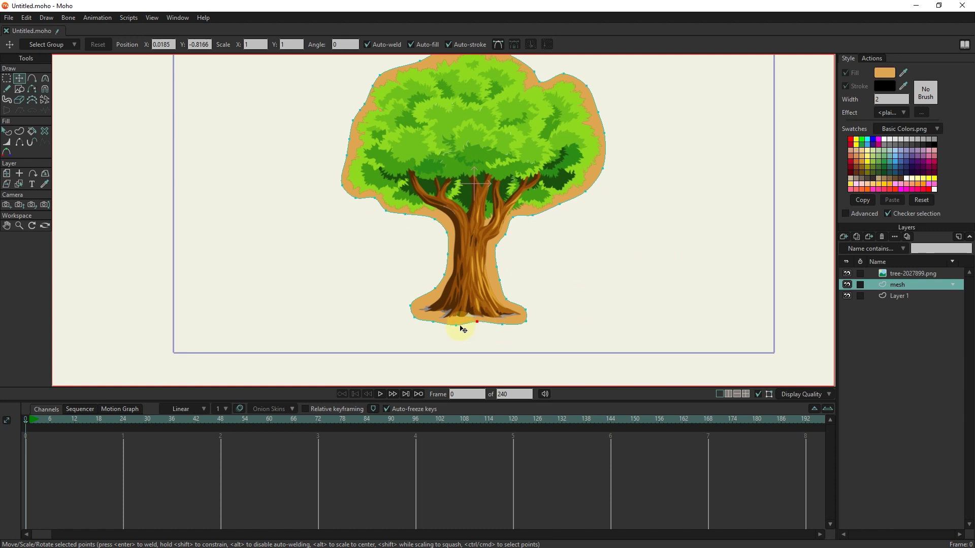
scroll(491, 250, up, 3)
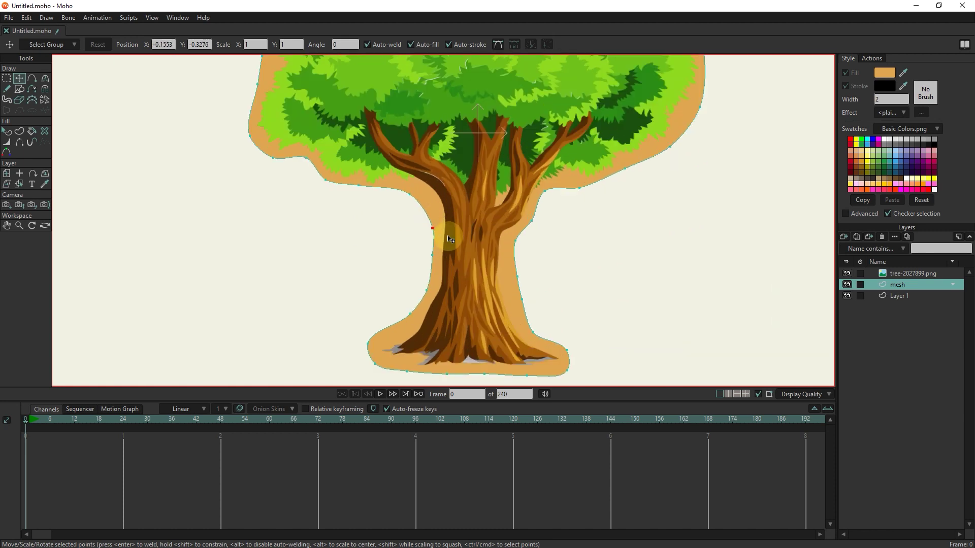
click(514, 236)
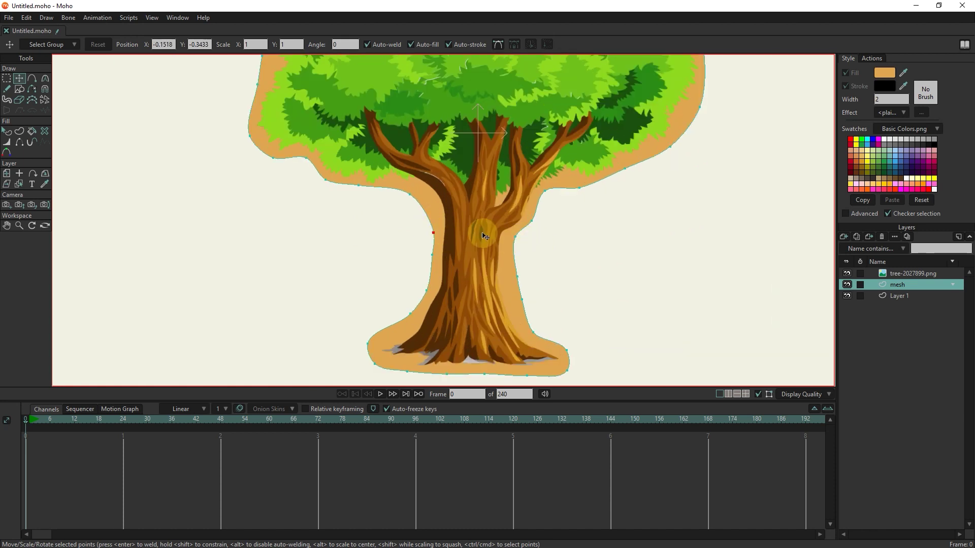
click(513, 297)
click(517, 276)
scroll(516, 273, down, 3)
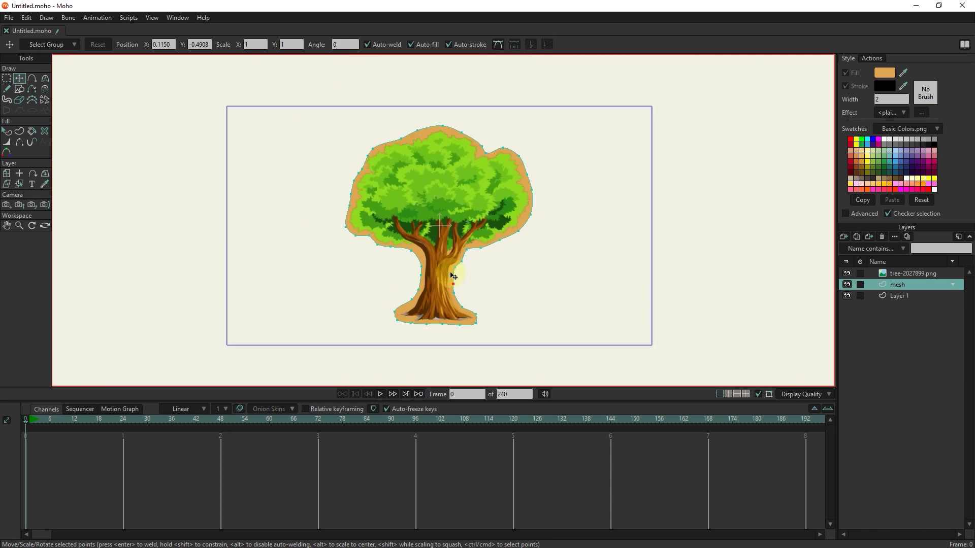
scroll(452, 278, up, 1)
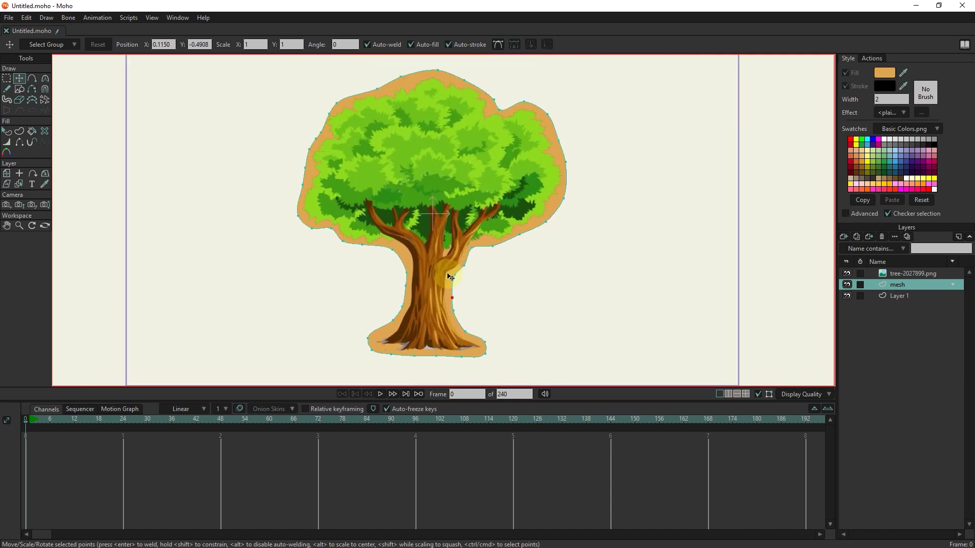
double_click(898, 285)
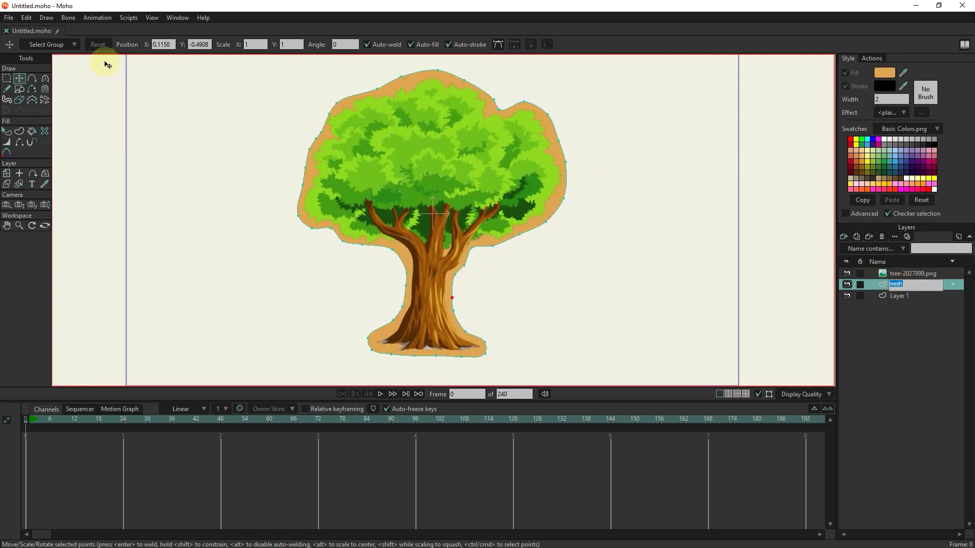
- Triangulate the tree outline with Draw > Triangulate 2D Mesh, then select the tree image layer
click(46, 18)
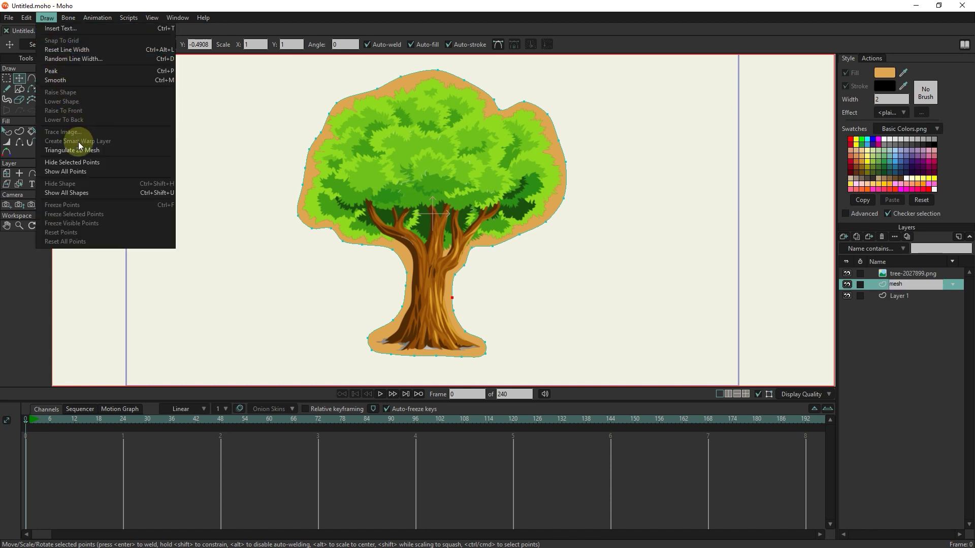
click(117, 150)
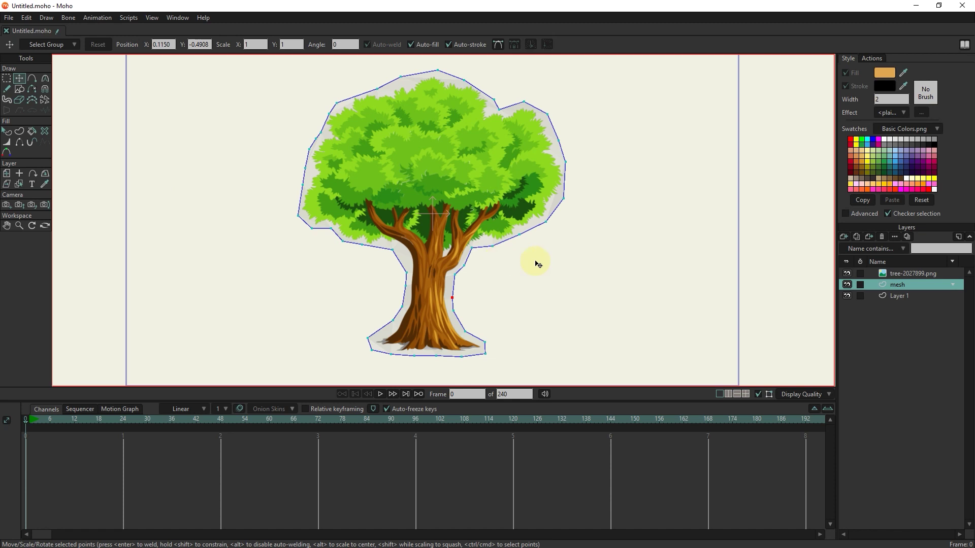
click(898, 274)
- Set the tree-2027899.png layer's Smart warp layer to mesh and apply the settings
double_click(897, 273)
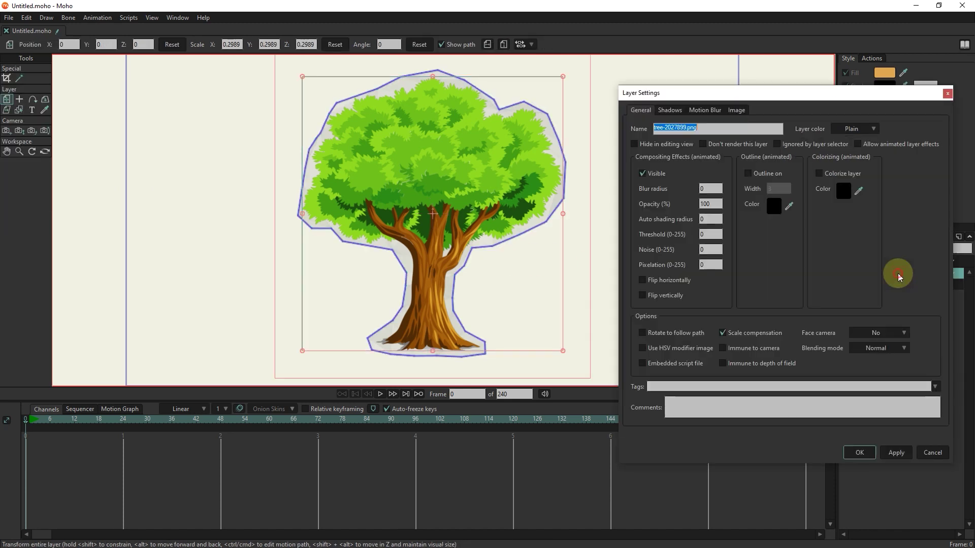
click(737, 111)
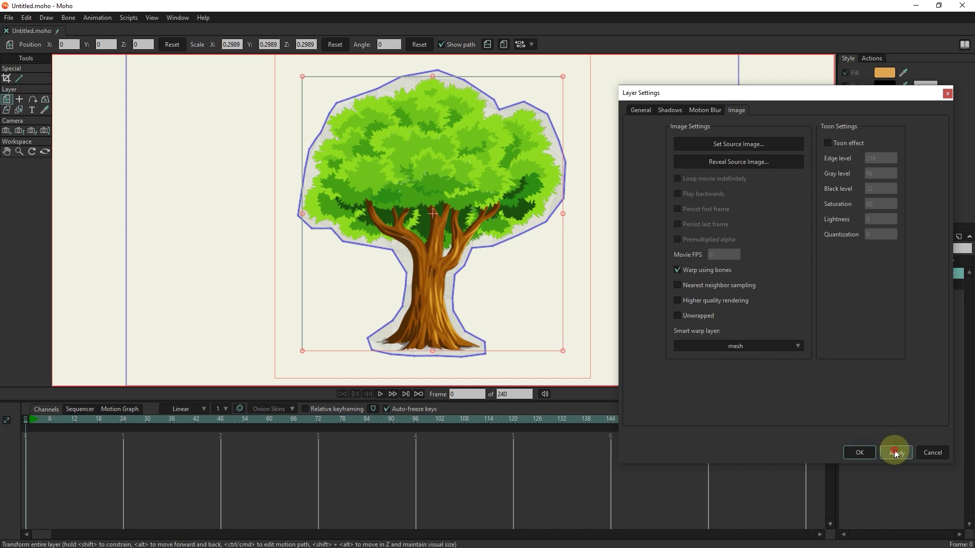
click(862, 452)
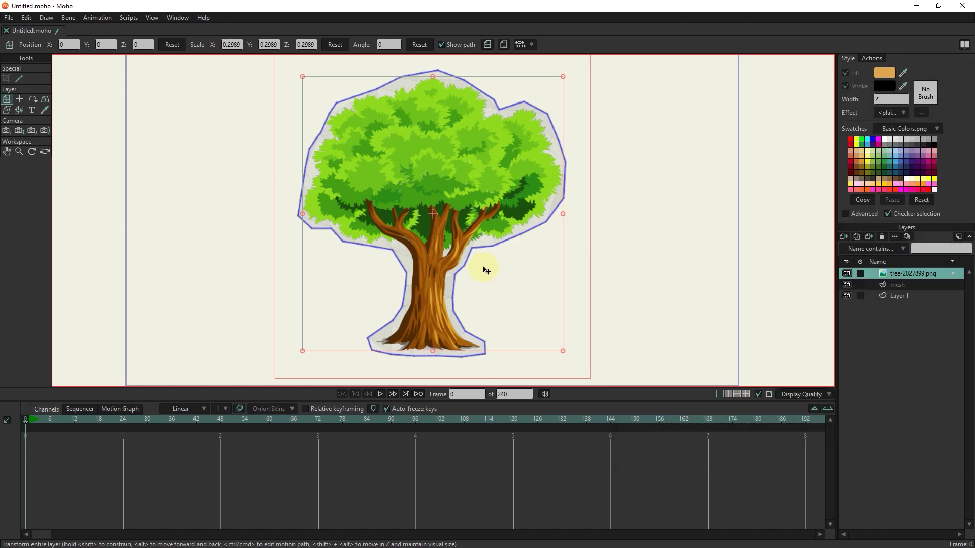
- On the mesh layer, undo a trial point drag and go to frame 1
click(890, 285)
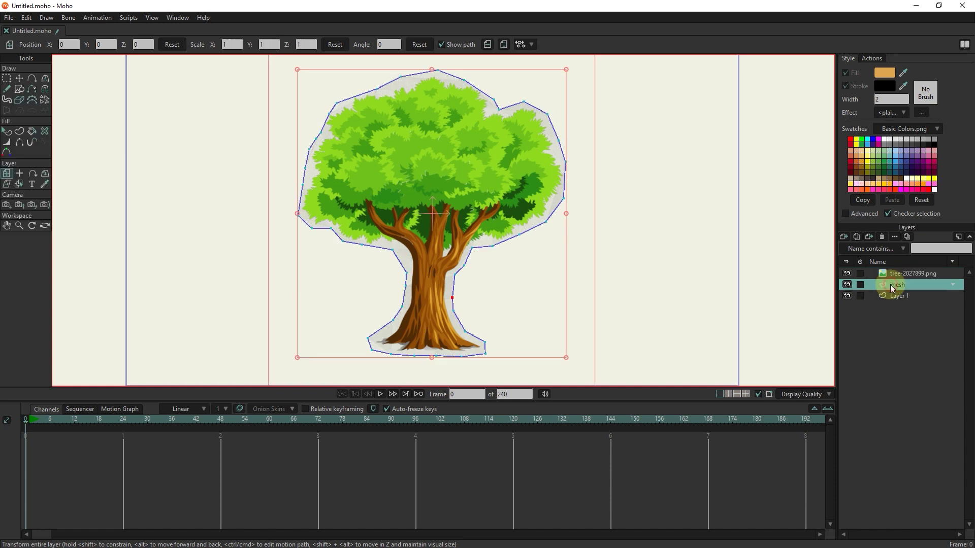
click(21, 80)
drag(315, 150, 294, 167)
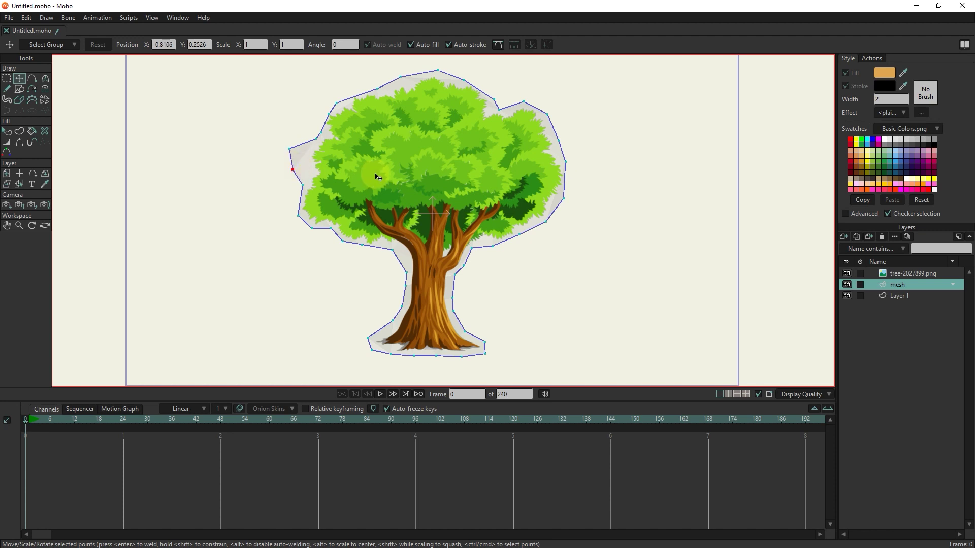
key(ctrl+z)
key(ctrl+z)
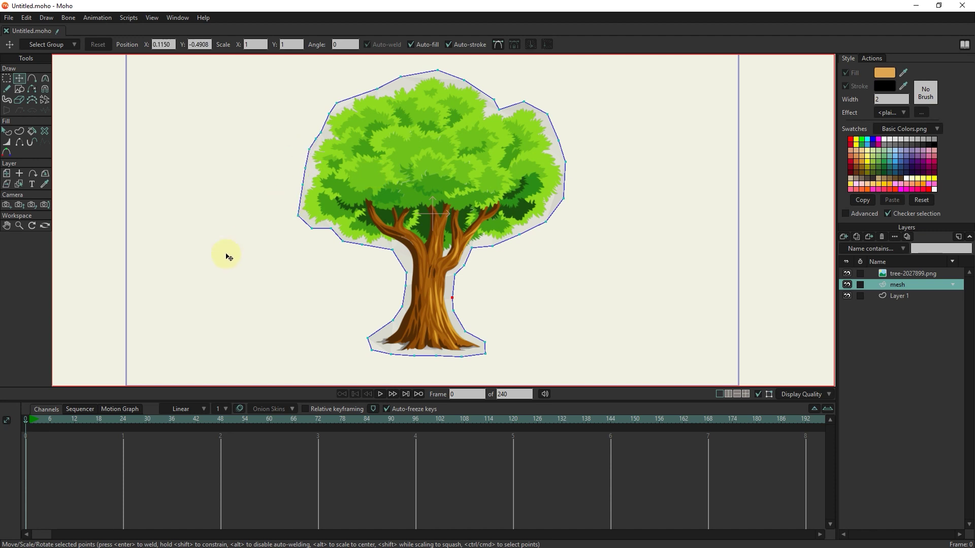
click(29, 420)
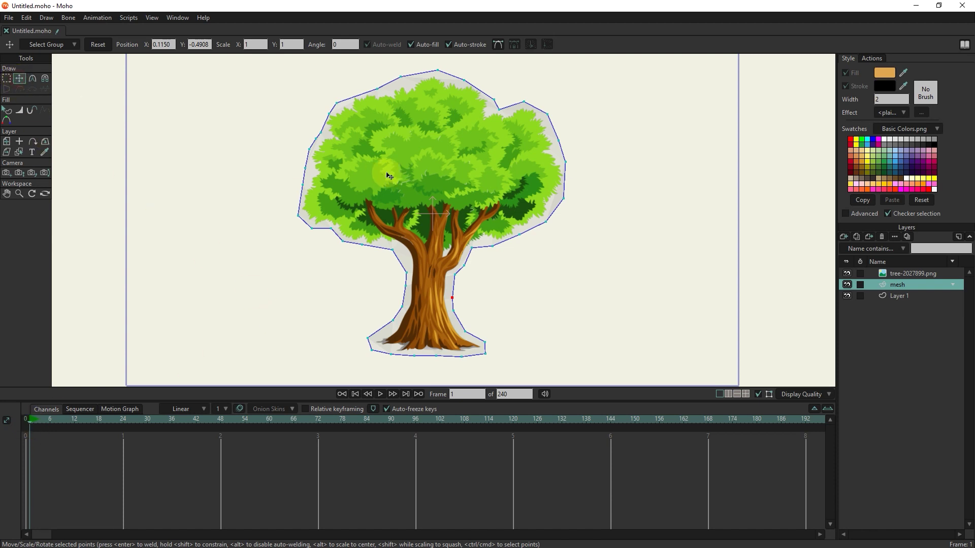
- Select all the mesh points at frame 1
click(426, 177)
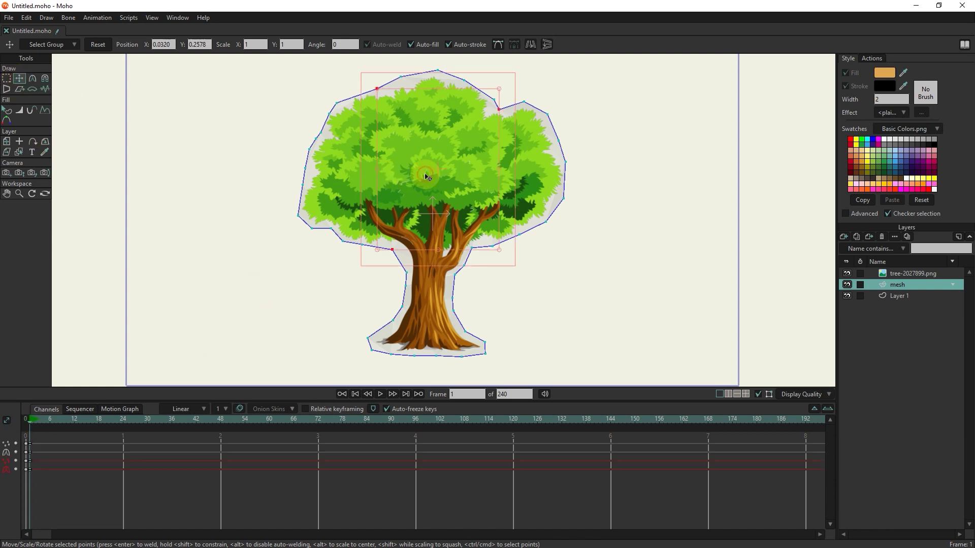
click(6, 78)
drag(597, 64, 253, 390)
click(20, 78)
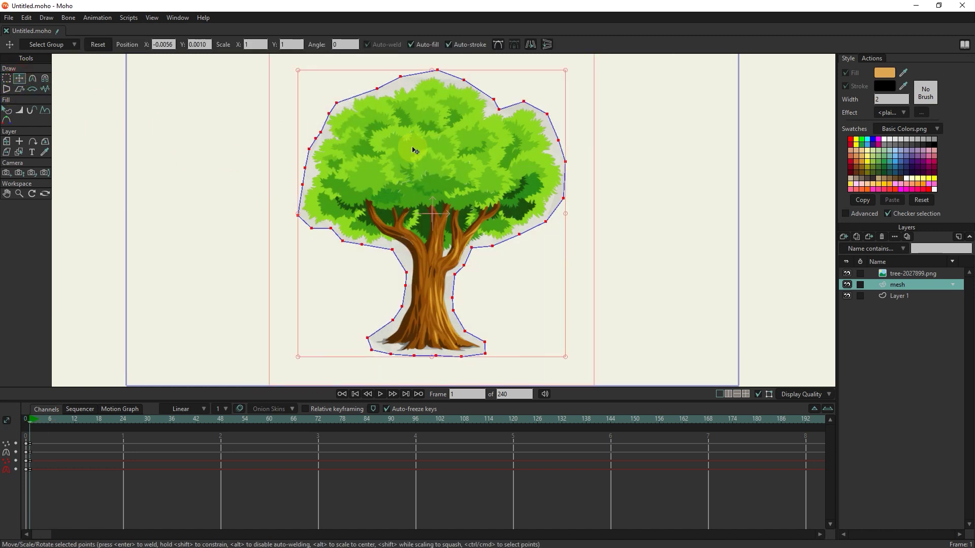
click(140, 372)
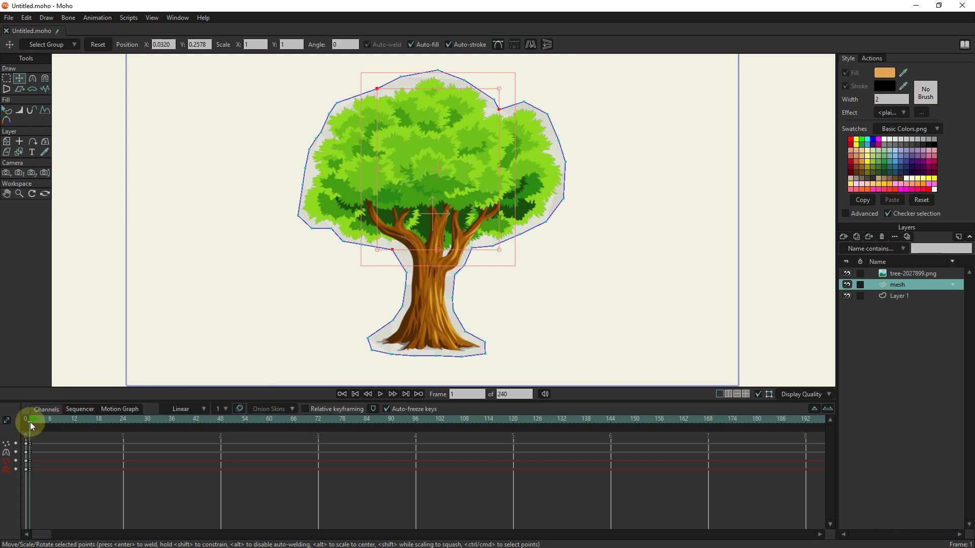
- At frame 24, select the crown points, shift them left and stretch the crown
drag(29, 422, 124, 422)
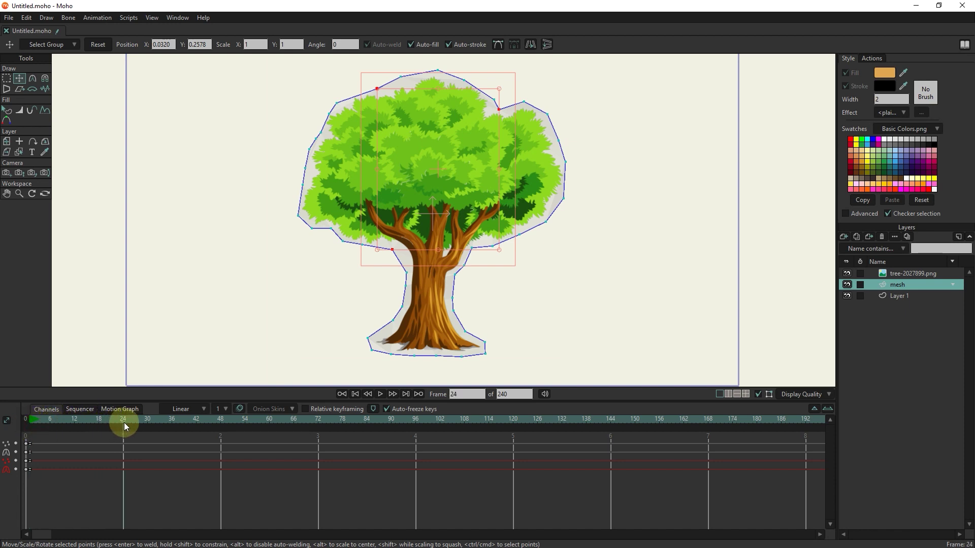
click(7, 80)
drag(591, 61, 311, 277)
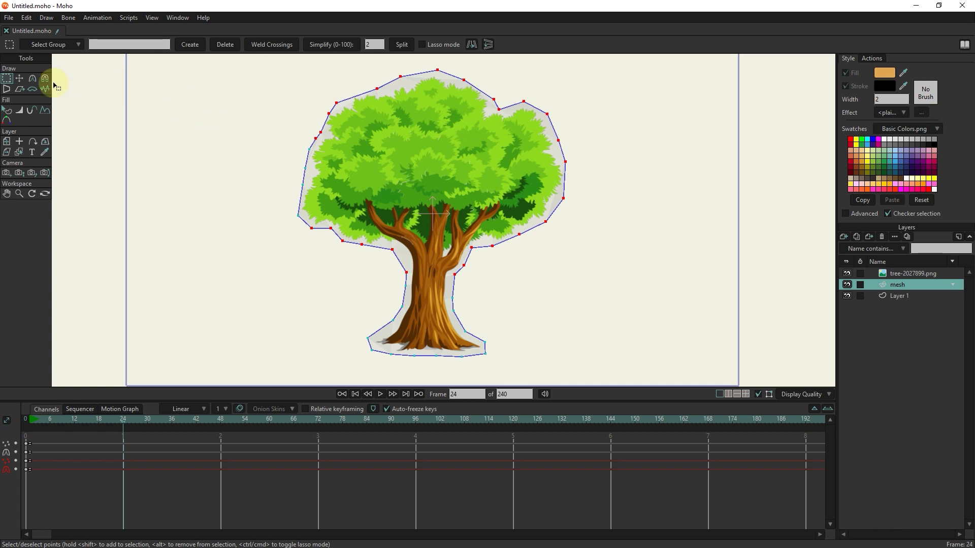
click(19, 79)
mouse_move(430, 167)
mouse_down()
mouse_move(421, 168)
mouse_move(452, 174)
mouse_move(441, 174)
mouse_up()
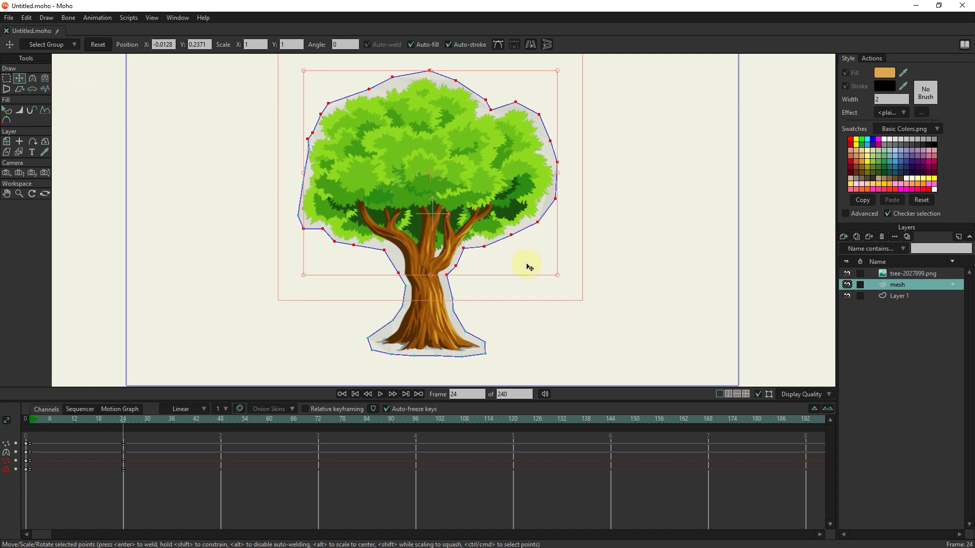
drag(565, 283, 574, 276)
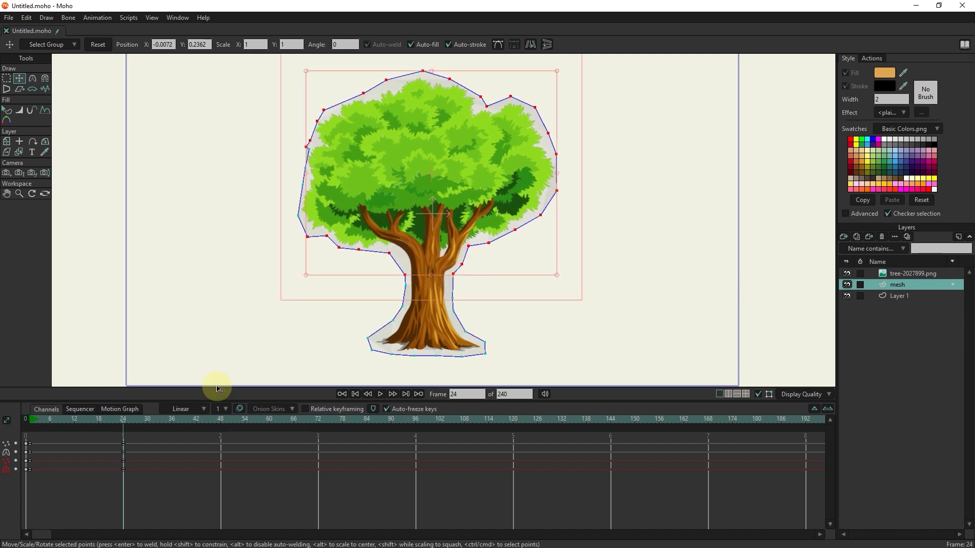
mouse_move(126, 420)
mouse_down()
mouse_move(47, 422)
mouse_move(123, 427)
mouse_move(28, 435)
mouse_move(123, 433)
mouse_up()
- Push the left-edge crown points outward and move the upper-left crown point up
scroll(331, 108, up, 2)
click(295, 164)
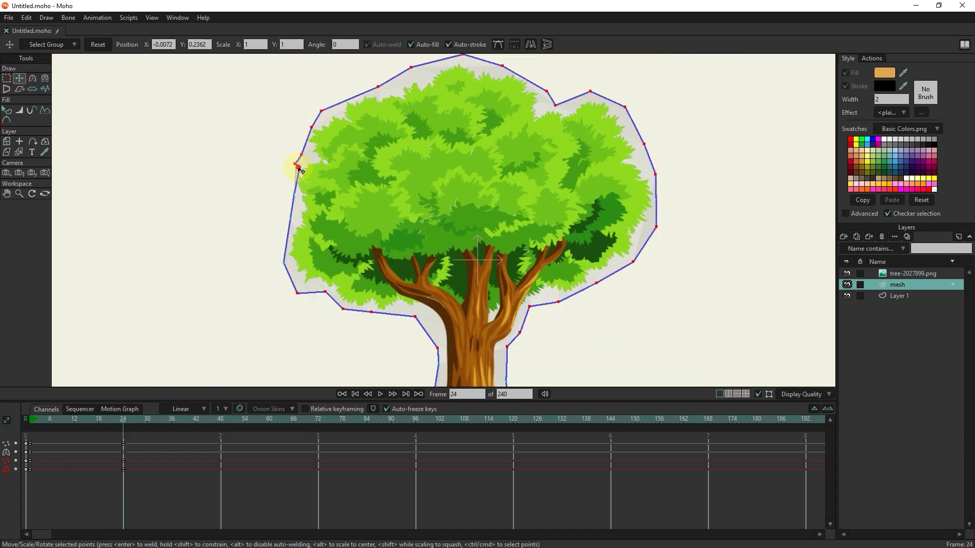
drag(296, 163, 287, 163)
drag(293, 196, 287, 194)
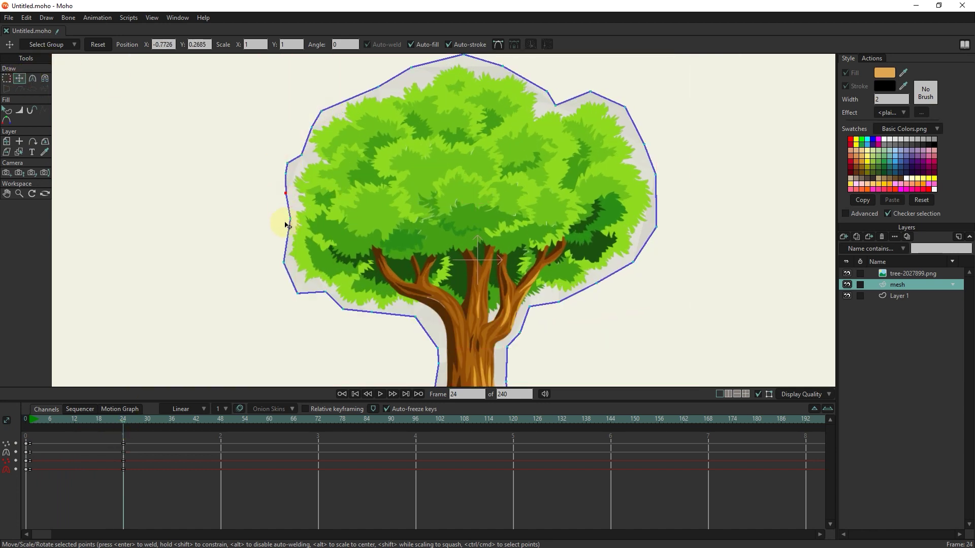
drag(285, 262, 322, 296)
drag(378, 86, 374, 83)
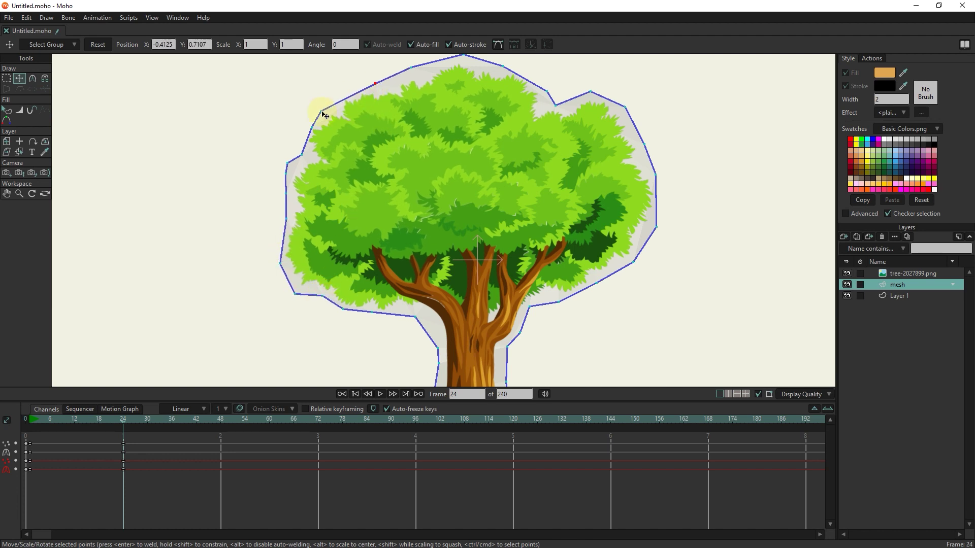
- Check the sway around frame 24, push two more left-side points out, then go to frame 48
mouse_move(127, 419)
mouse_down()
mouse_move(45, 425)
mouse_move(123, 419)
mouse_up()
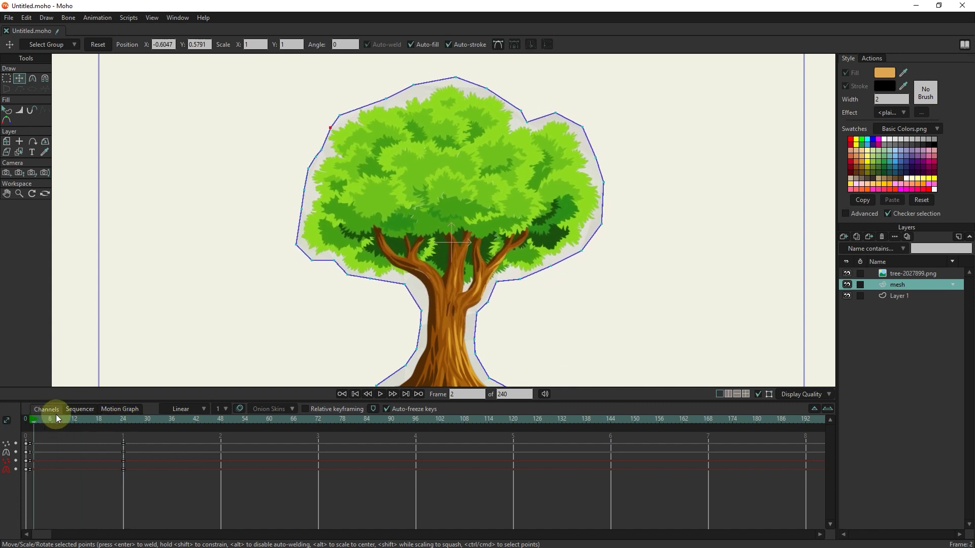
drag(56, 415, 125, 416)
drag(296, 247, 287, 245)
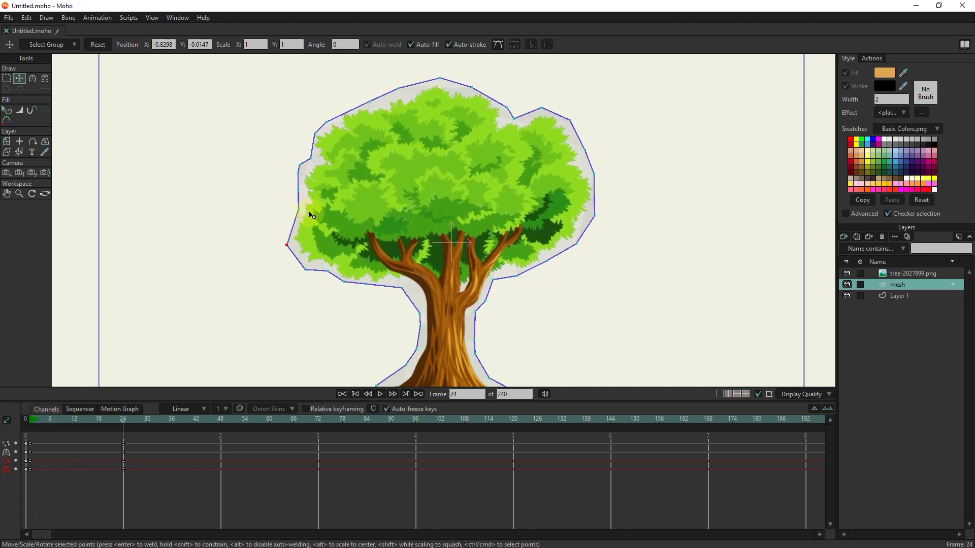
drag(298, 208, 294, 208)
mouse_move(119, 421)
mouse_down()
mouse_move(17, 416)
mouse_move(123, 417)
mouse_up()
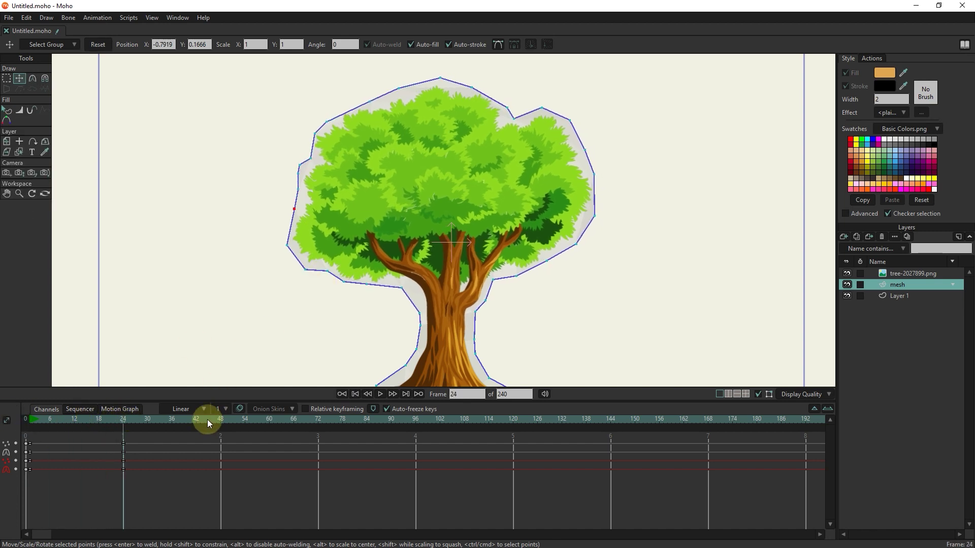
drag(207, 420, 220, 420)
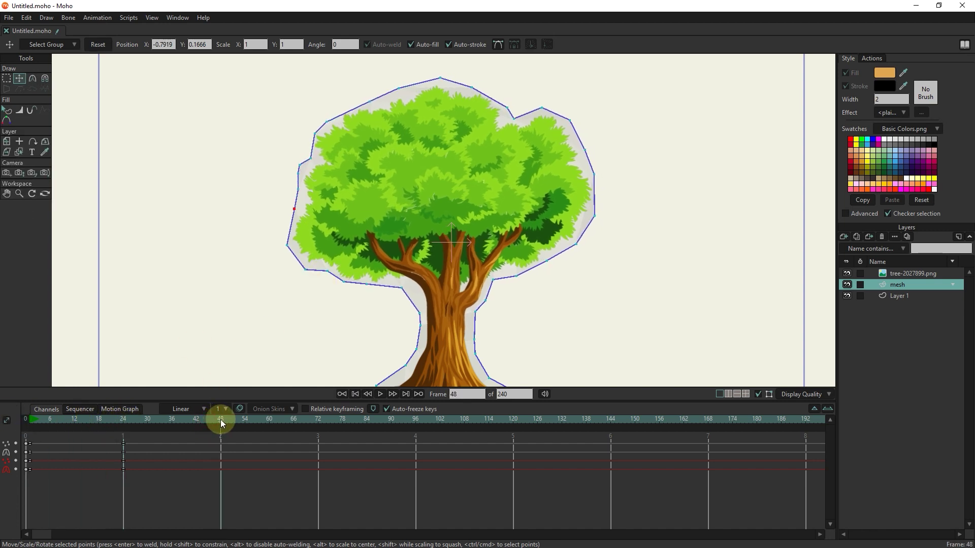
- Select all of the tree's mesh points and switch to Transform Points
click(7, 78)
drag(639, 71, 267, 328)
key(t)
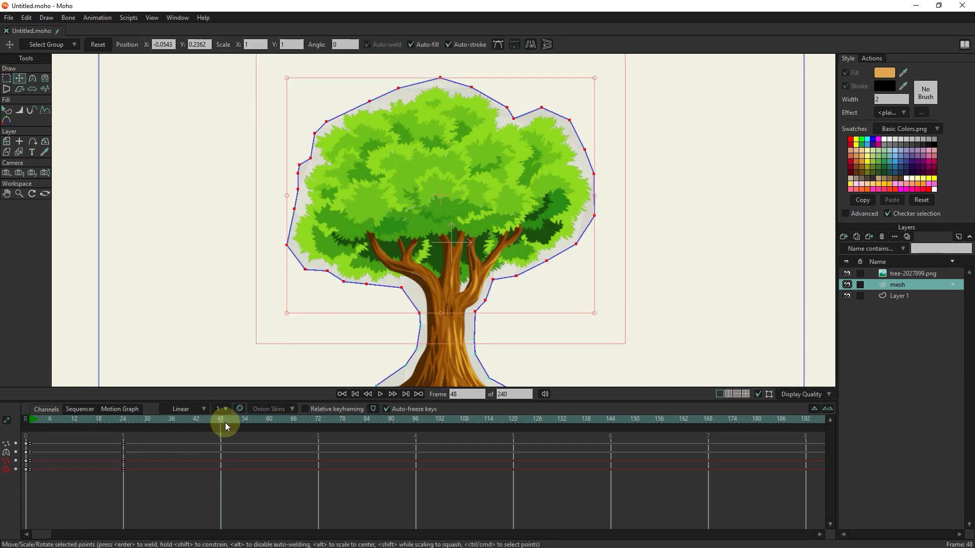
mouse_move(225, 423)
mouse_down()
mouse_move(104, 424)
mouse_move(227, 433)
mouse_up()
- Copy the frame-0 keys to frame 48 and shift the crown slightly right there
drag(34, 480, 32, 480)
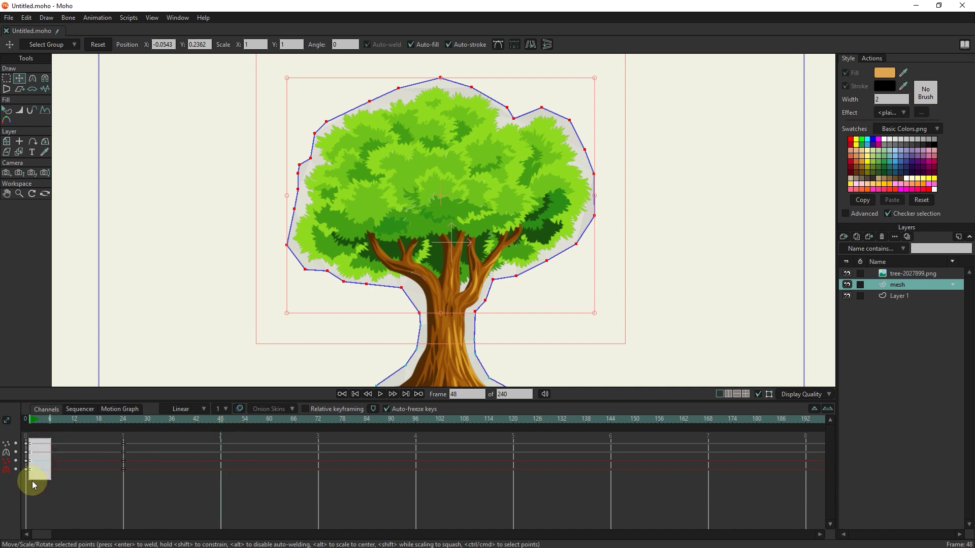
drag(127, 468, 220, 440)
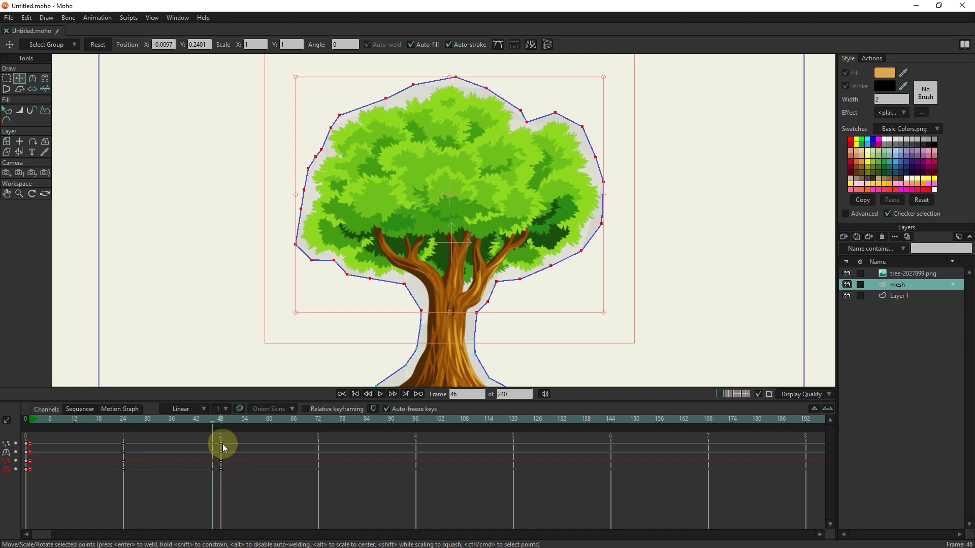
drag(213, 497, 213, 497)
mouse_move(214, 422)
mouse_down()
mouse_move(118, 423)
mouse_move(220, 424)
mouse_up()
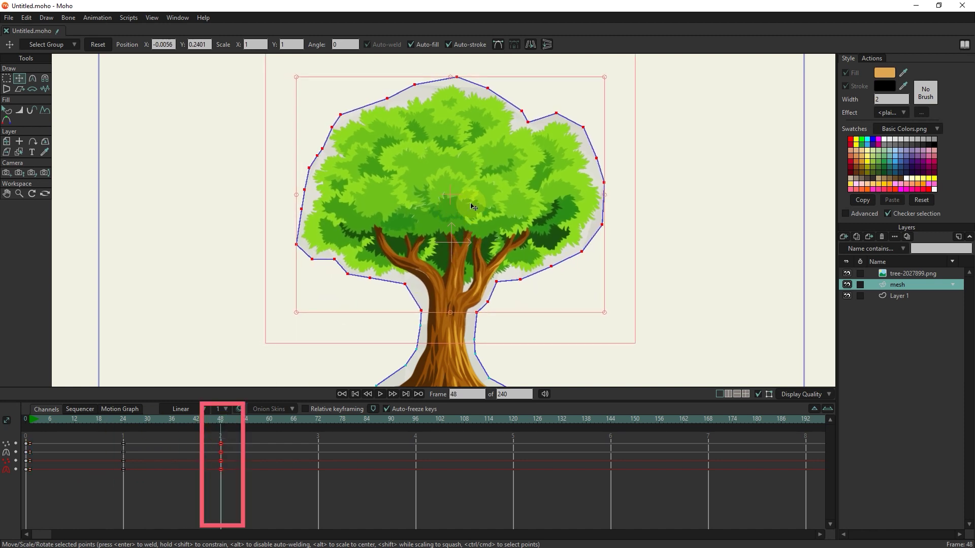
mouse_move(473, 205)
mouse_down()
mouse_move(467, 197)
mouse_move(482, 202)
mouse_up()
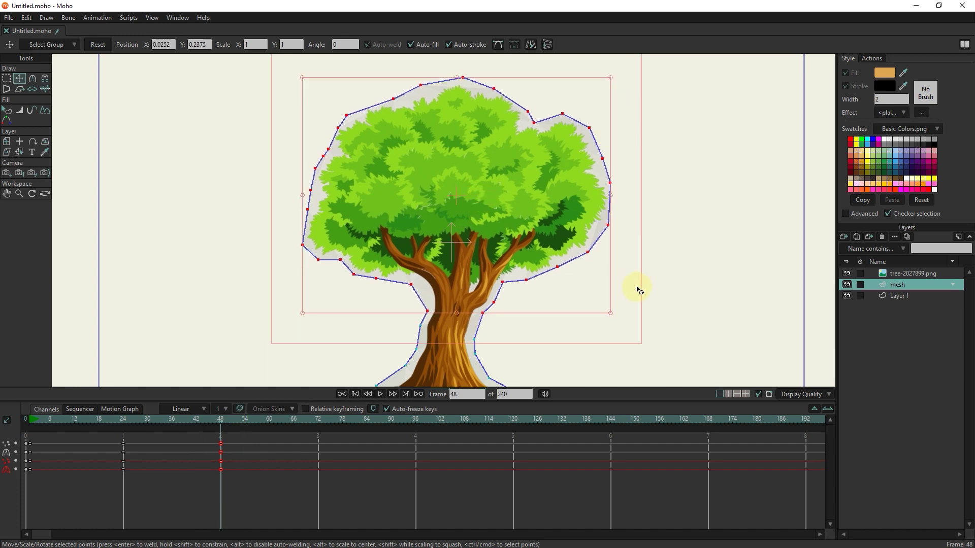
click(625, 320)
- Undo the crown shift and bend the crown at frame 48 by pulling its right-edge and top-right points outward
key(ctrl+z)
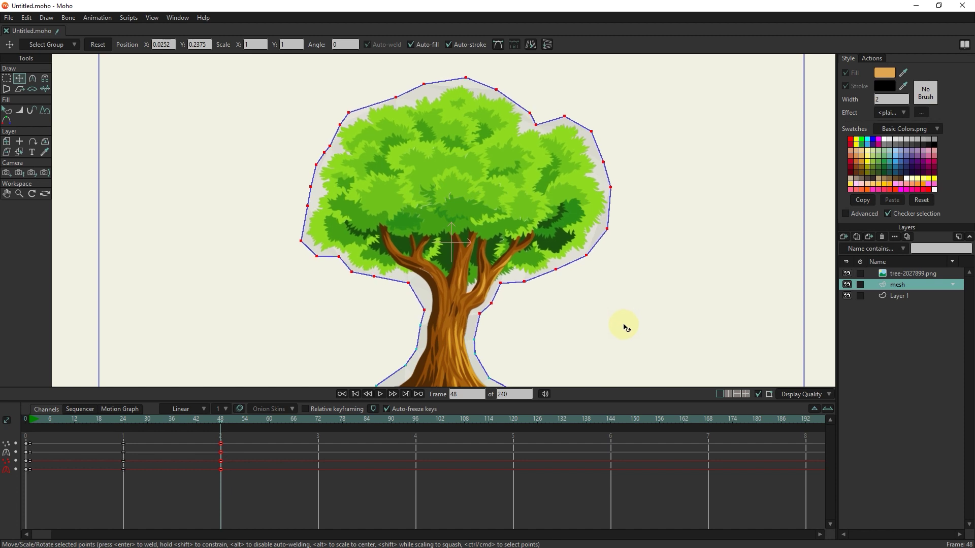
key(ctrl+z)
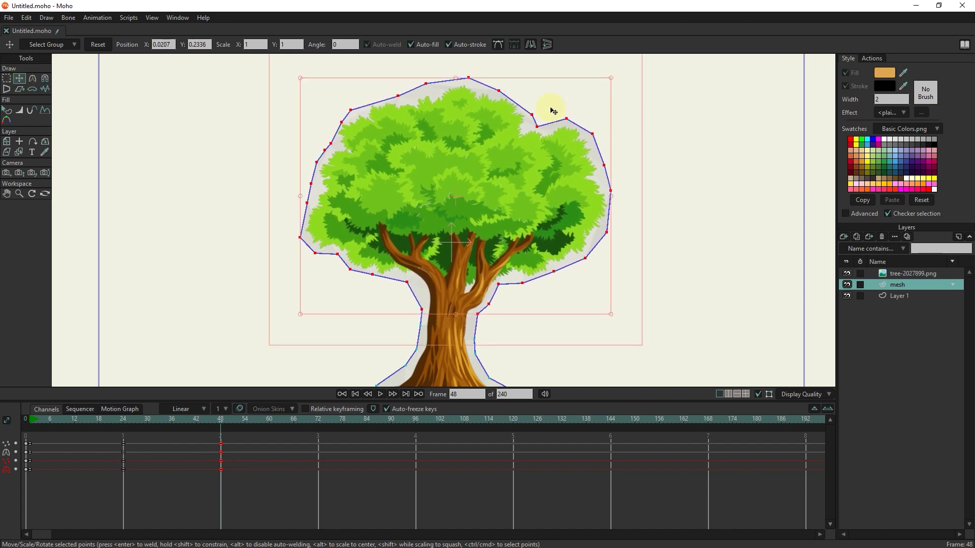
drag(611, 192, 617, 190)
drag(537, 126, 547, 122)
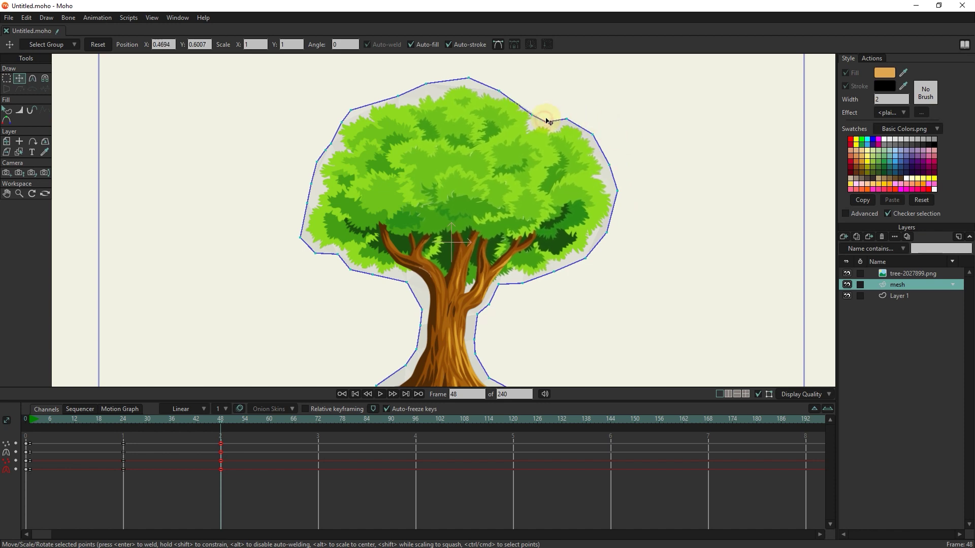
drag(522, 283, 523, 285)
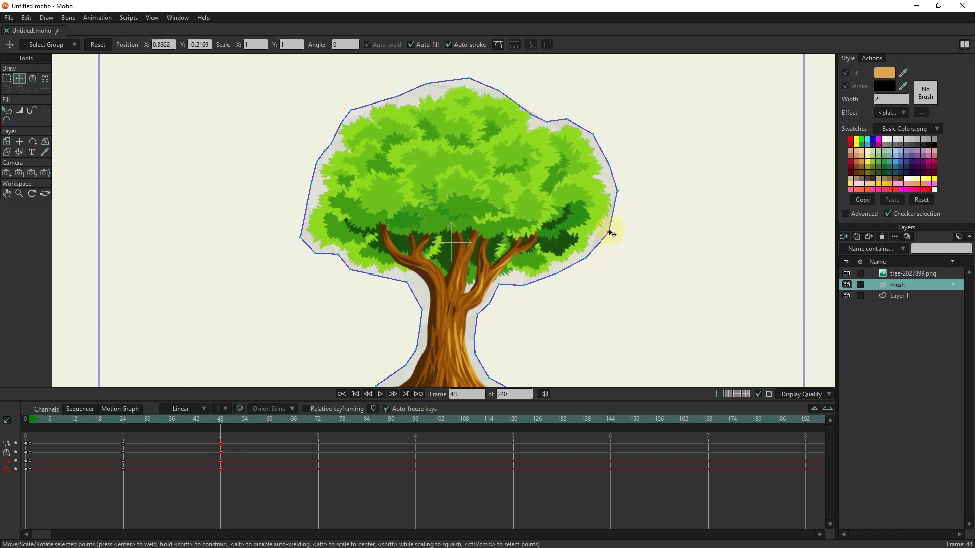
- Check the bend across frames, then select the frame-24 keys and paste them at frame 72
click(624, 190)
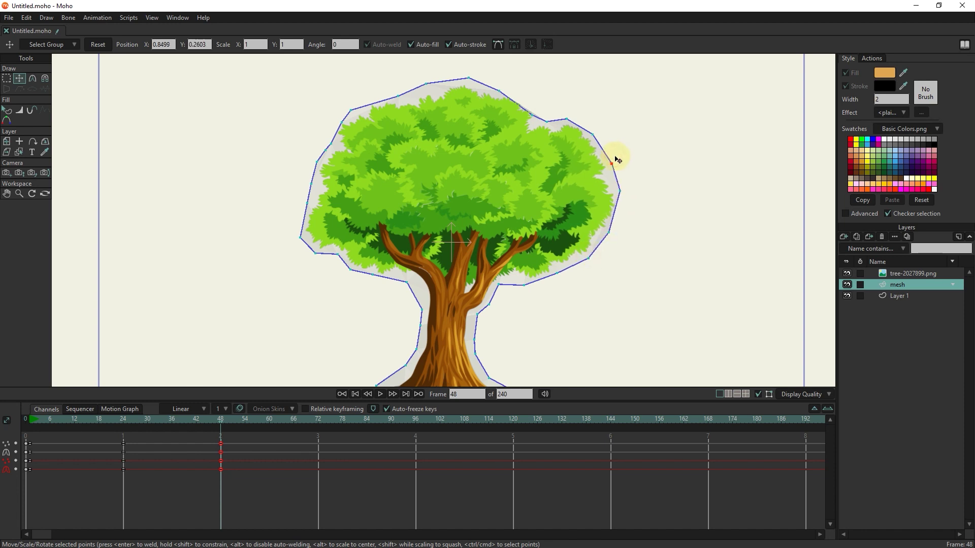
scroll(615, 157, down, 1)
click(518, 286)
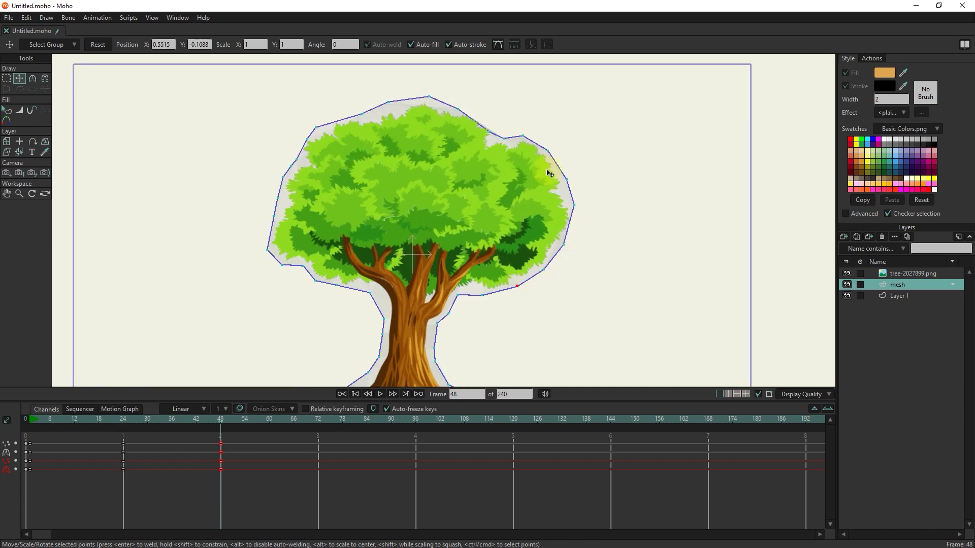
click(467, 109)
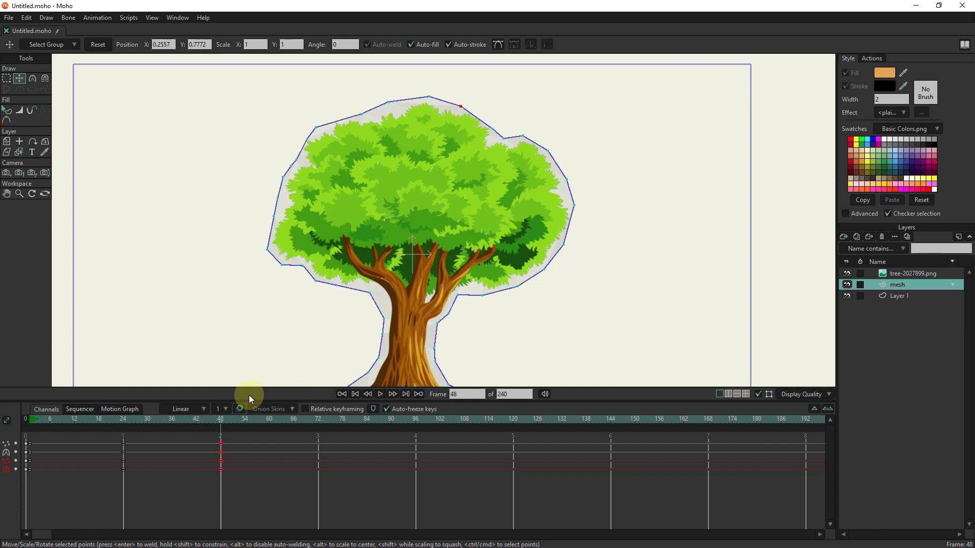
drag(151, 419, 220, 434)
drag(148, 438, 119, 473)
key(ctrl+v)
- Scrub the sway, then select only the frame-72 keys and open their key options
drag(316, 422, 322, 491)
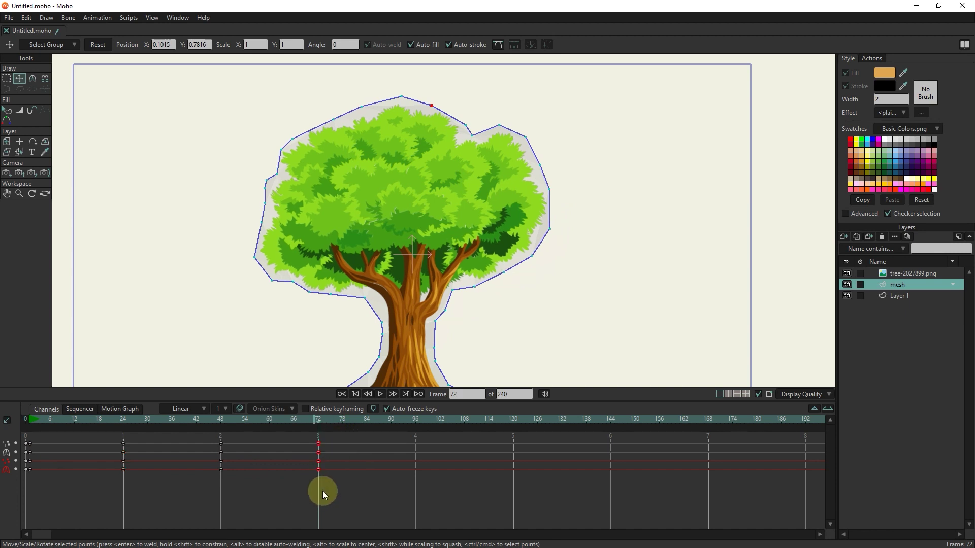
drag(325, 442, 29, 495)
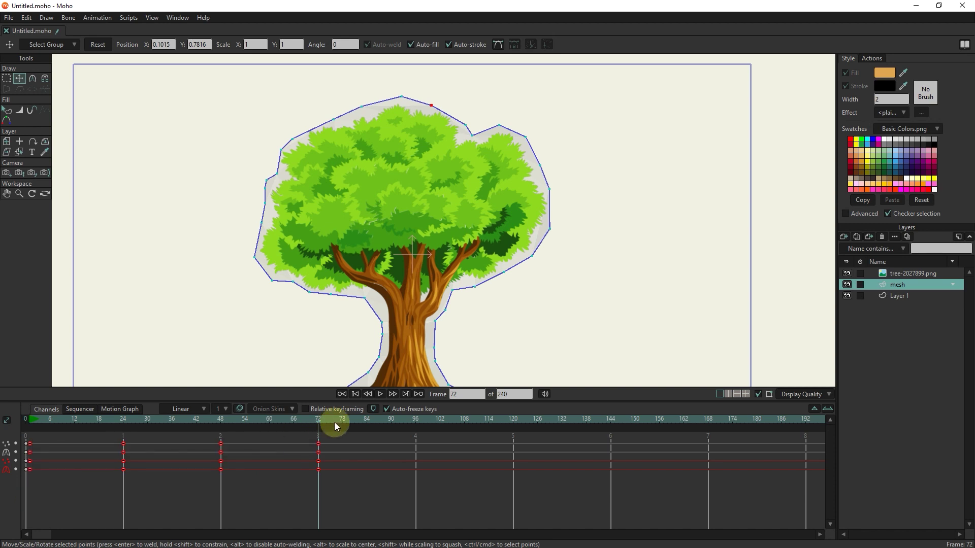
right_click(317, 443)
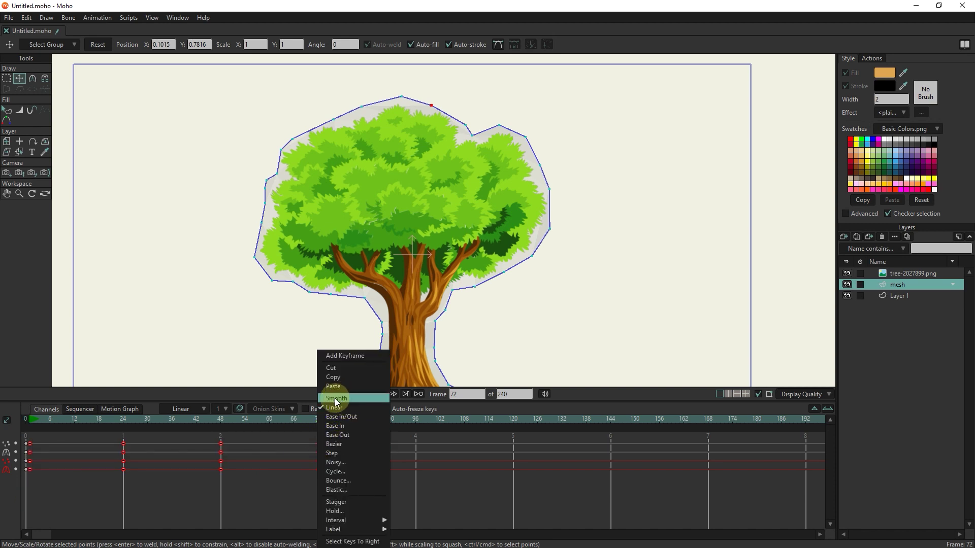
click(321, 506)
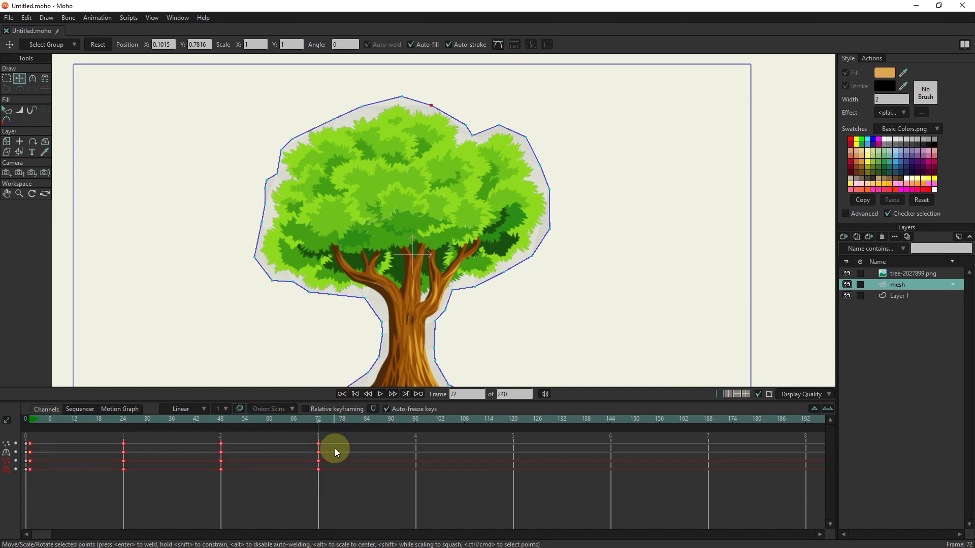
drag(338, 438, 319, 477)
right_click(318, 444)
- Make the frame-72 keys cycle back to absolute frame 24
click(335, 472)
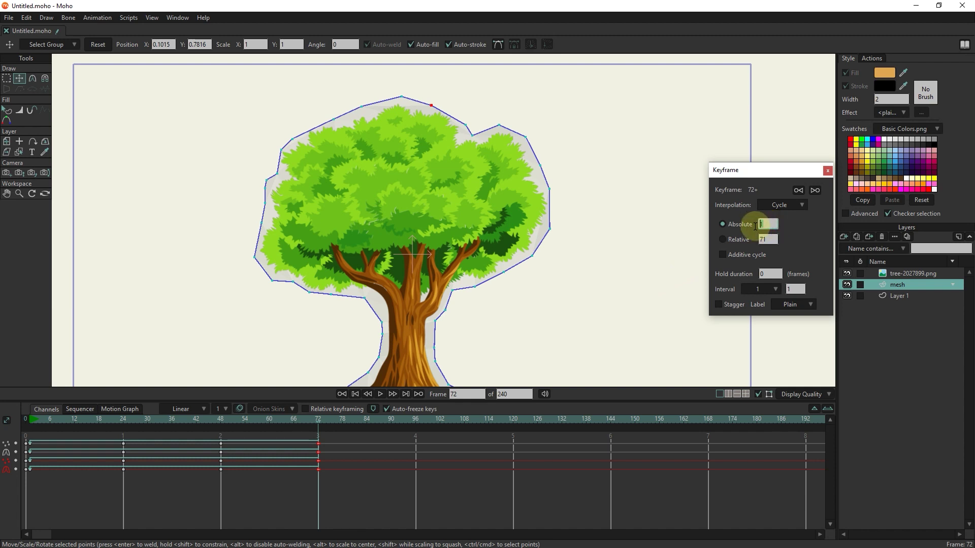
click(771, 240)
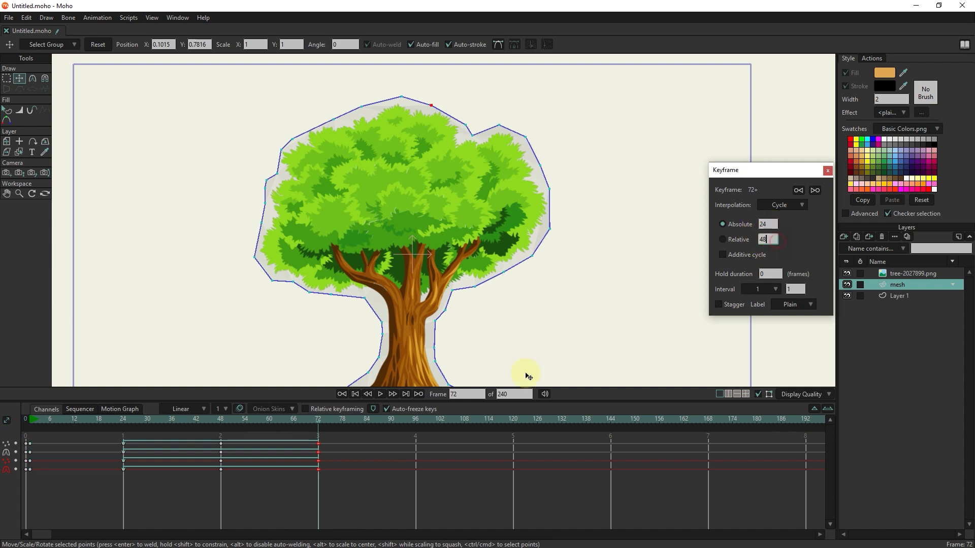
drag(310, 420, 119, 436)
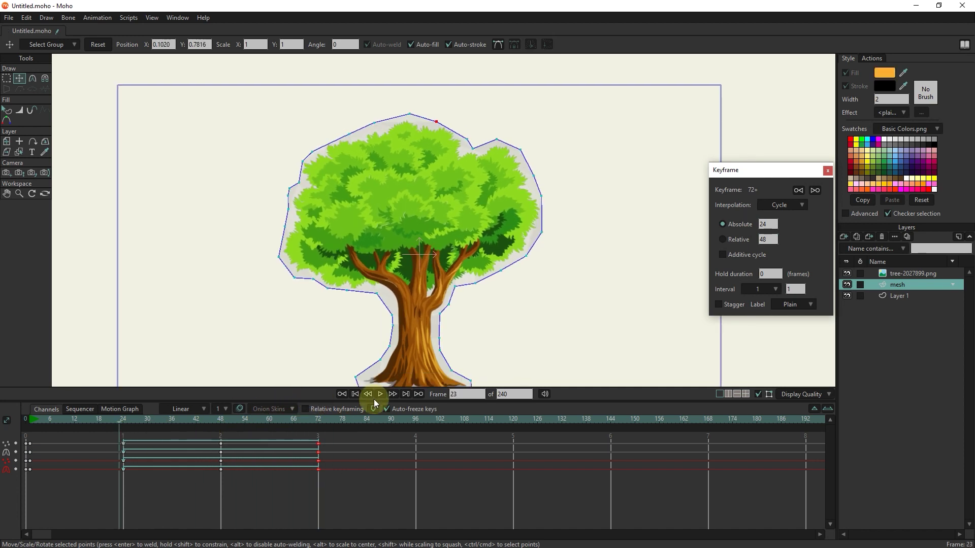
- Change the animation end frame from 240 to 500 and play back the looping sway
drag(512, 390, 490, 396)
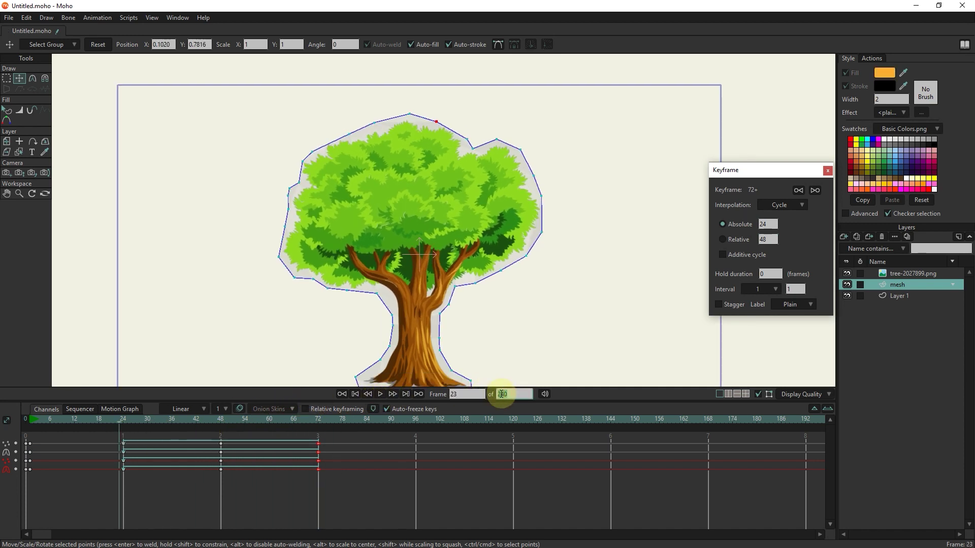
text(500)
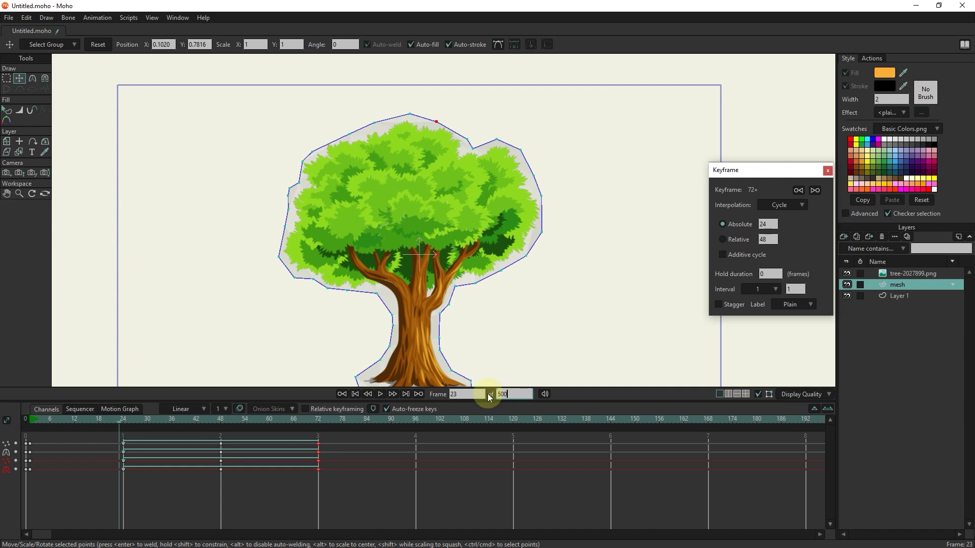
click(470, 393)
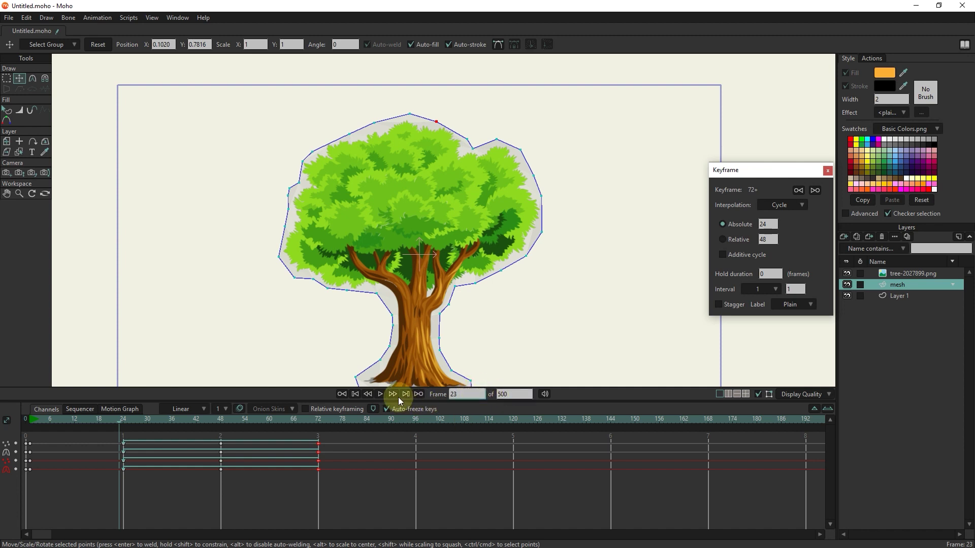
click(380, 395)
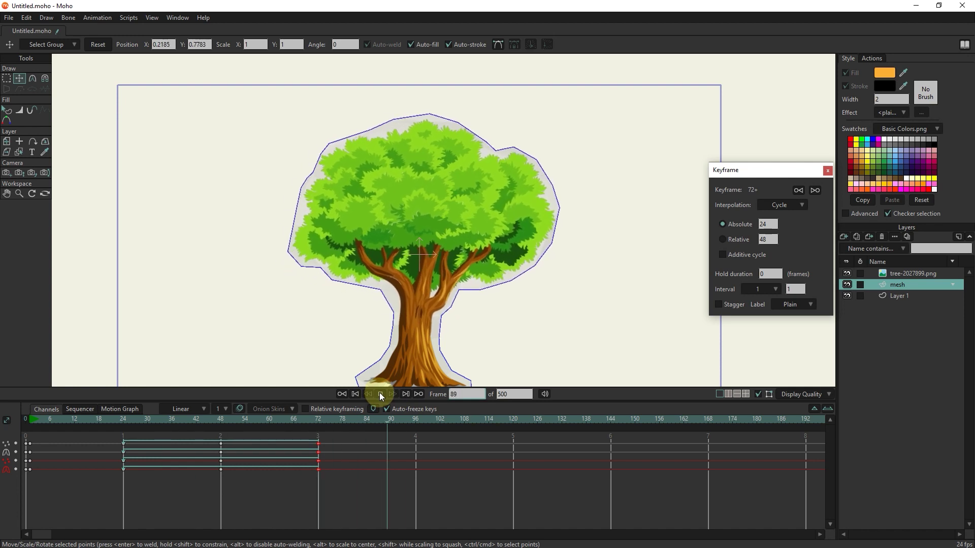
click(380, 395)
- Scale the frame 24–72 sway keys so the last lands on frame 192, then preview and rewind
drag(152, 421, 123, 435)
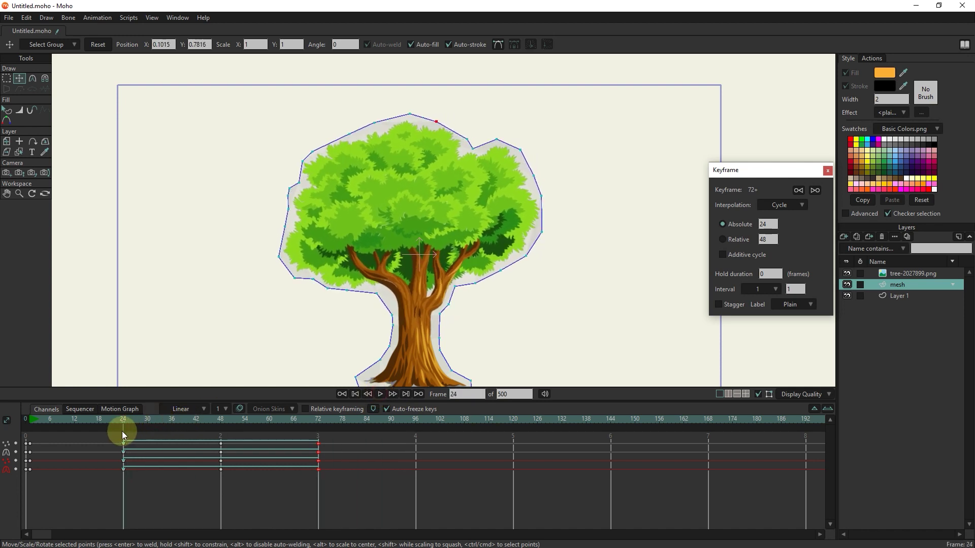
drag(312, 445, 116, 476)
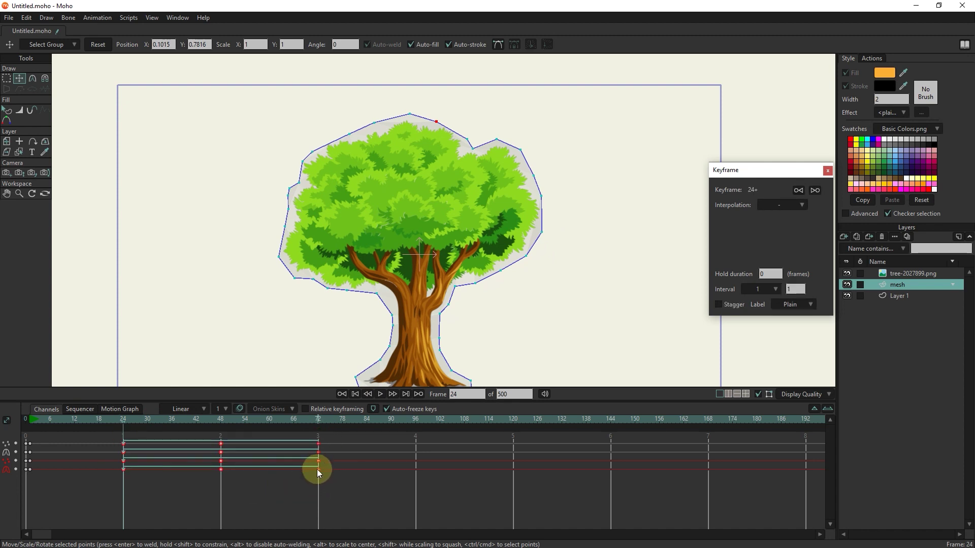
drag(317, 469, 738, 461)
drag(807, 459, 807, 459)
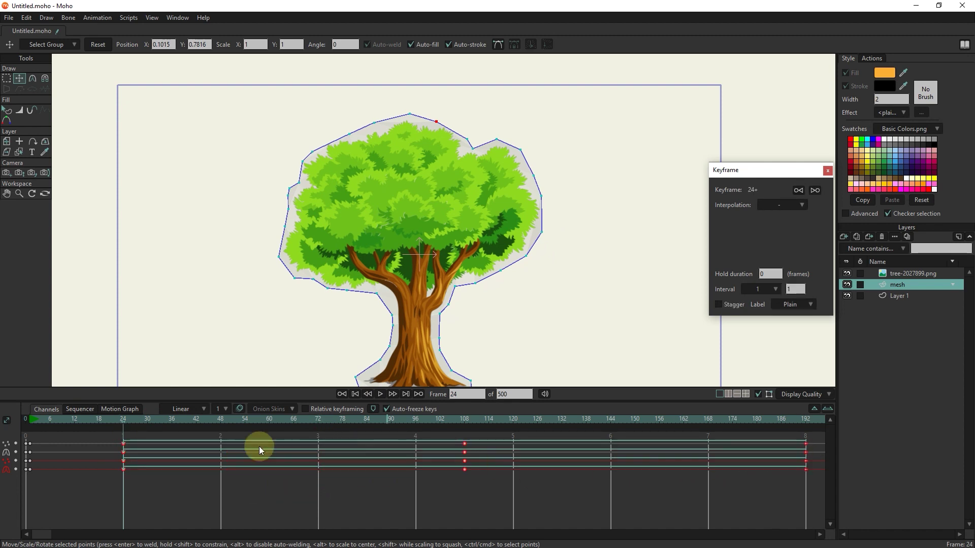
click(381, 391)
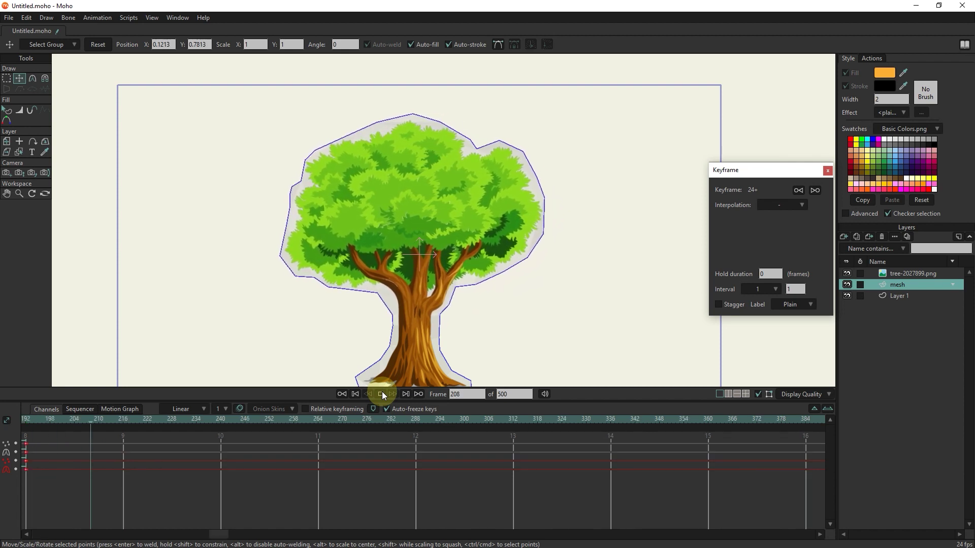
click(381, 394)
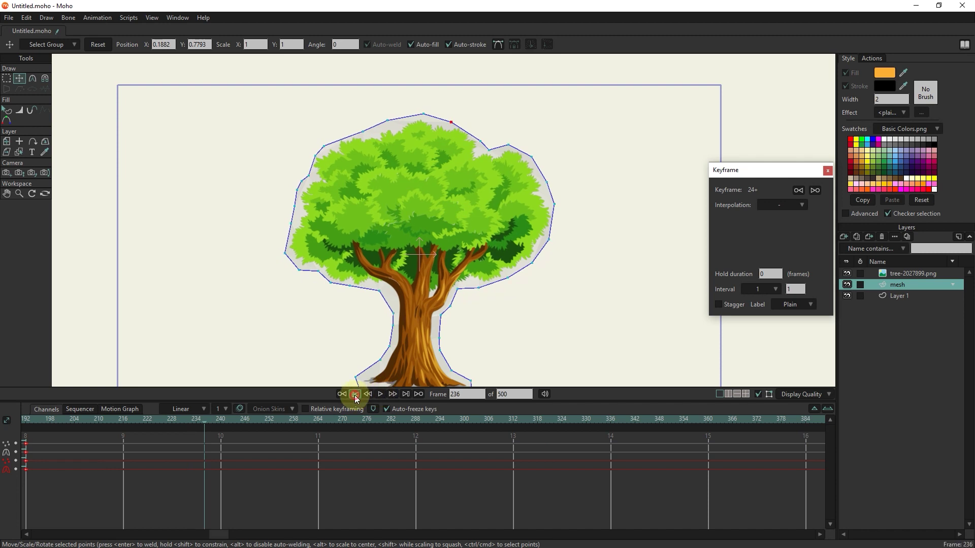
click(355, 395)
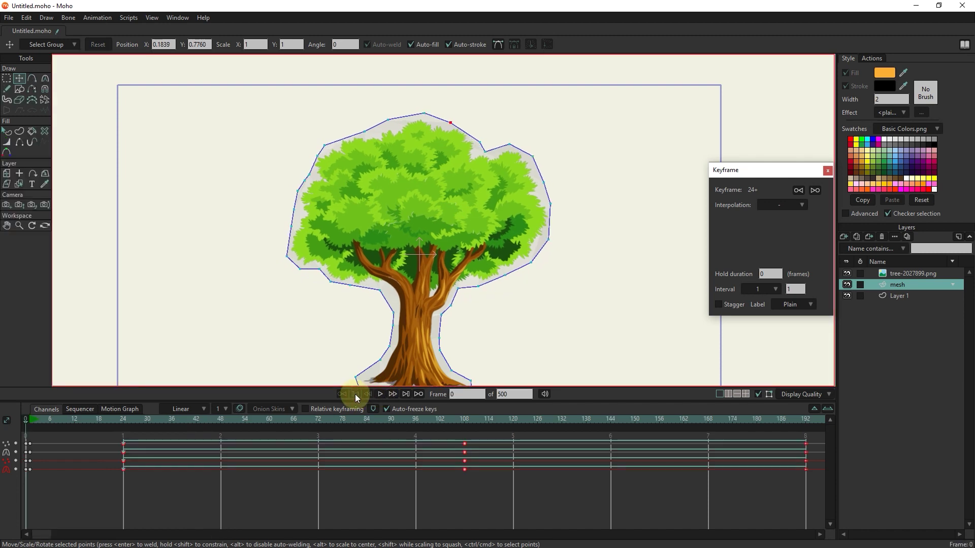
- Group the tree-2027899.png image with its mesh layer into a group named G
ctrl+click(901, 274)
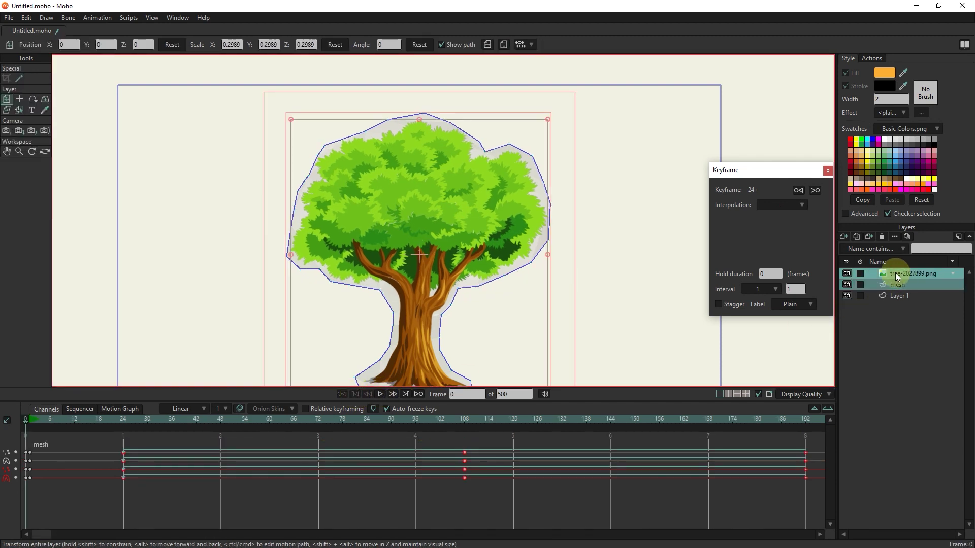
right_click(870, 273)
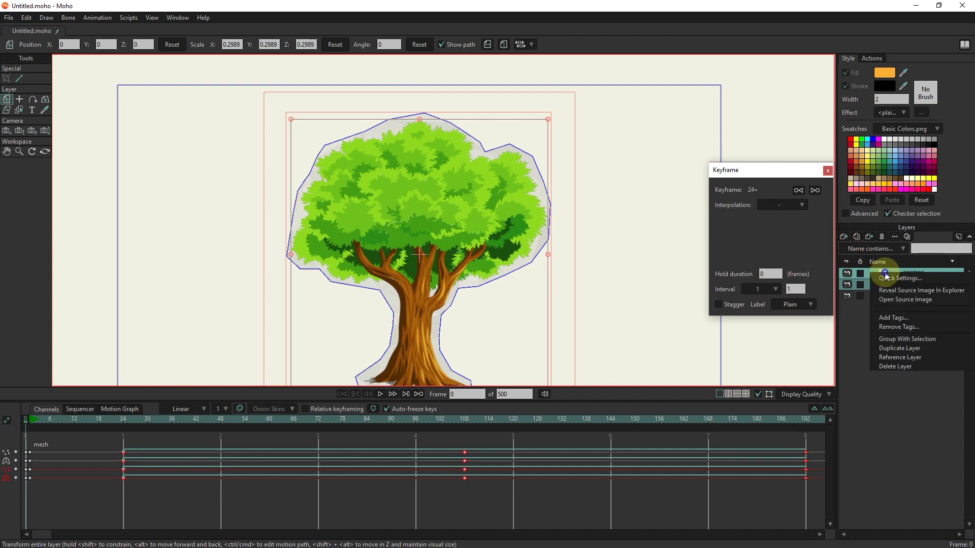
click(905, 339)
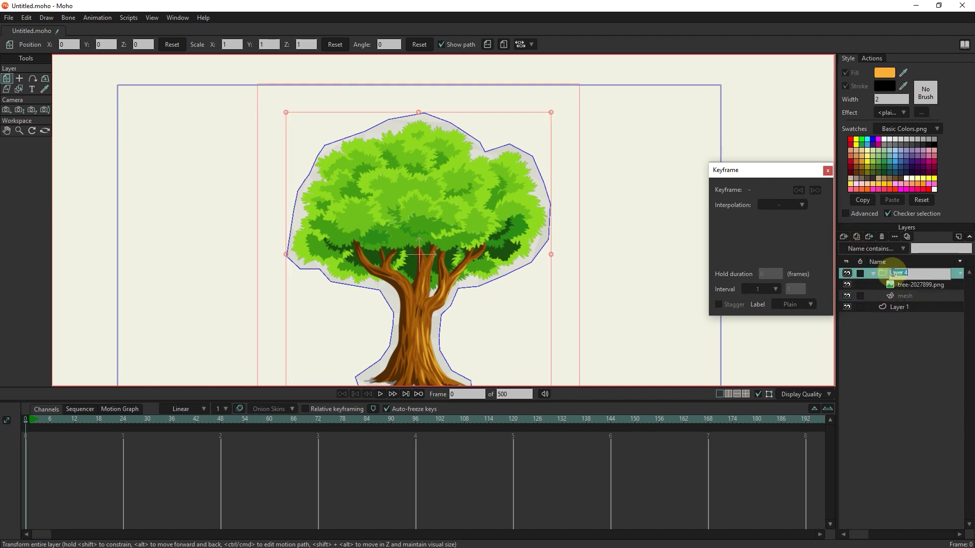
double_click(900, 273)
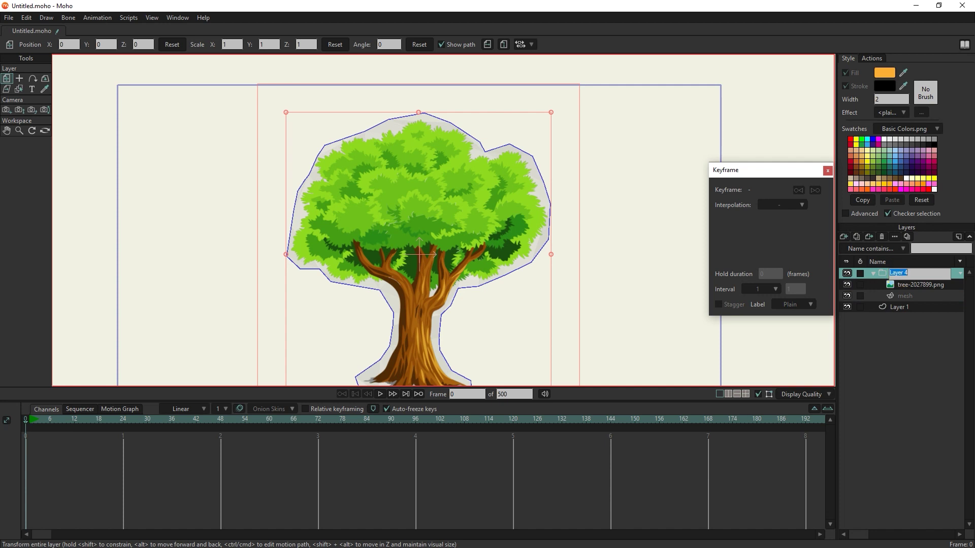
text(G)
click(880, 273)
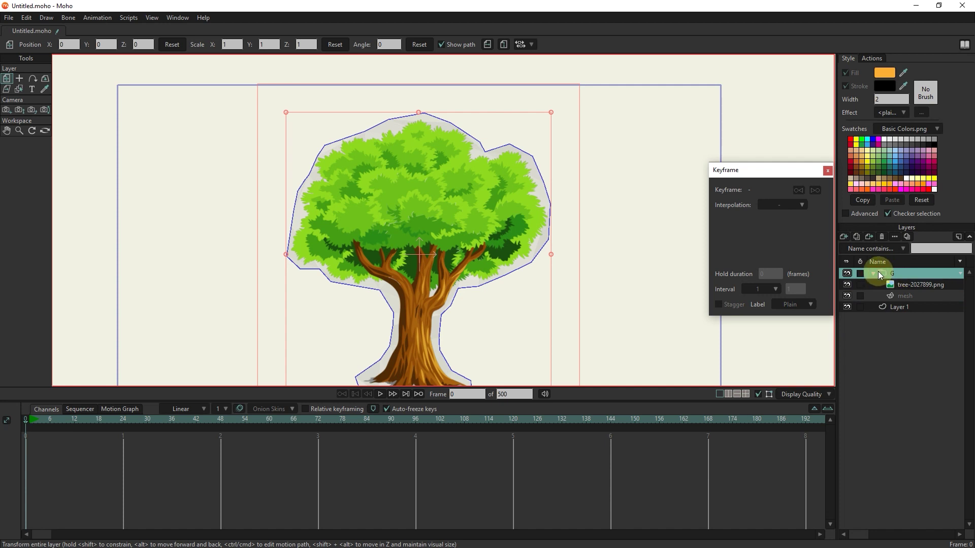
click(872, 273)
click(872, 274)
click(872, 273)
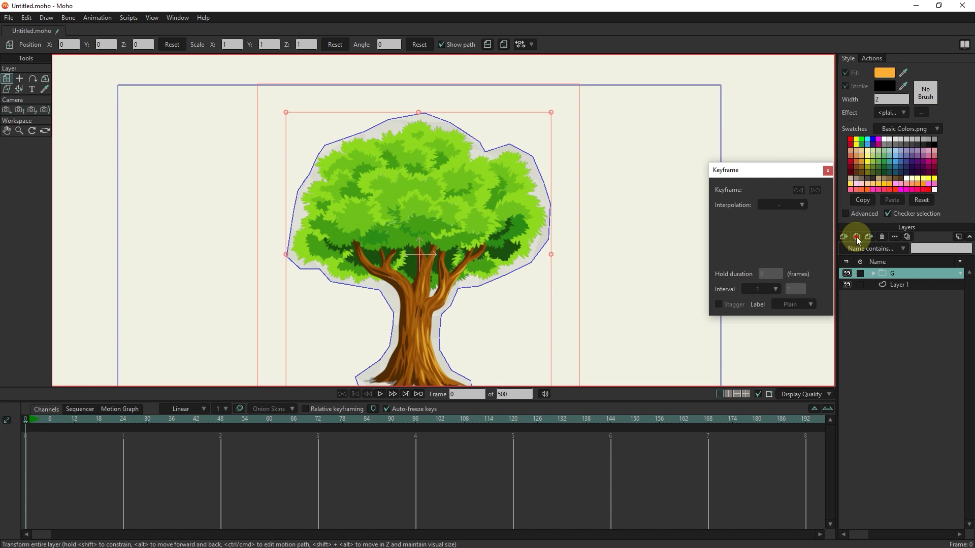
- Duplicate group G as G 2, scale it to about 0.72 and place it left of the original
click(855, 237)
click(881, 276)
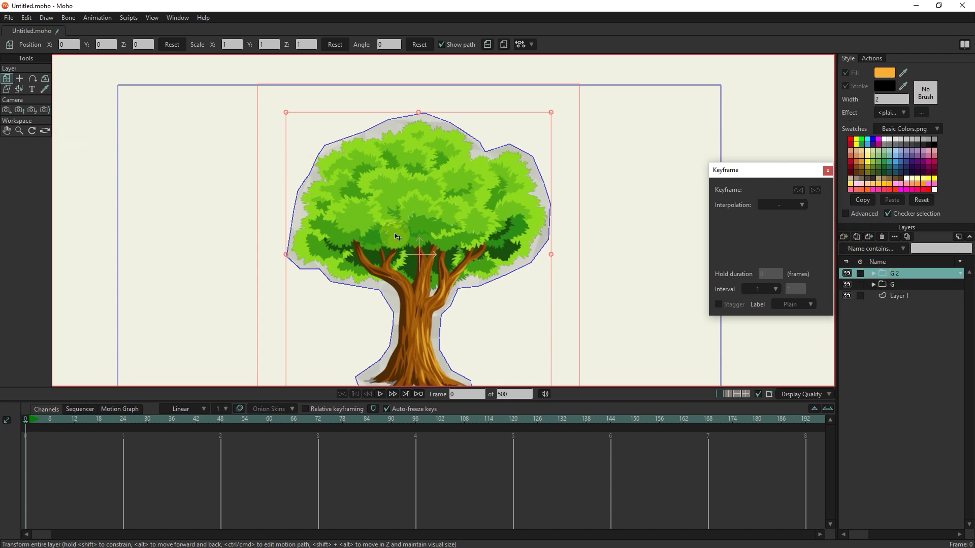
drag(434, 247, 254, 244)
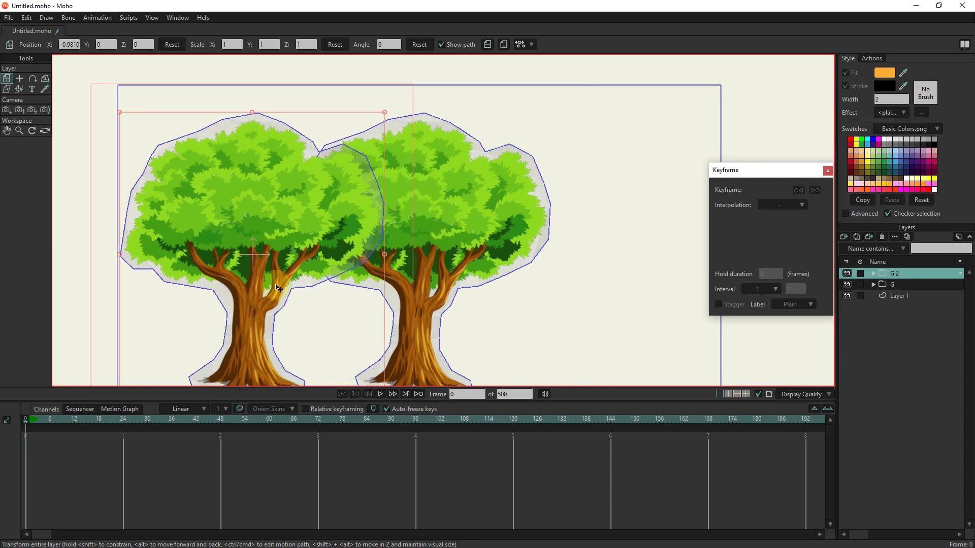
drag(277, 281, 288, 249)
scroll(287, 249, down, 2)
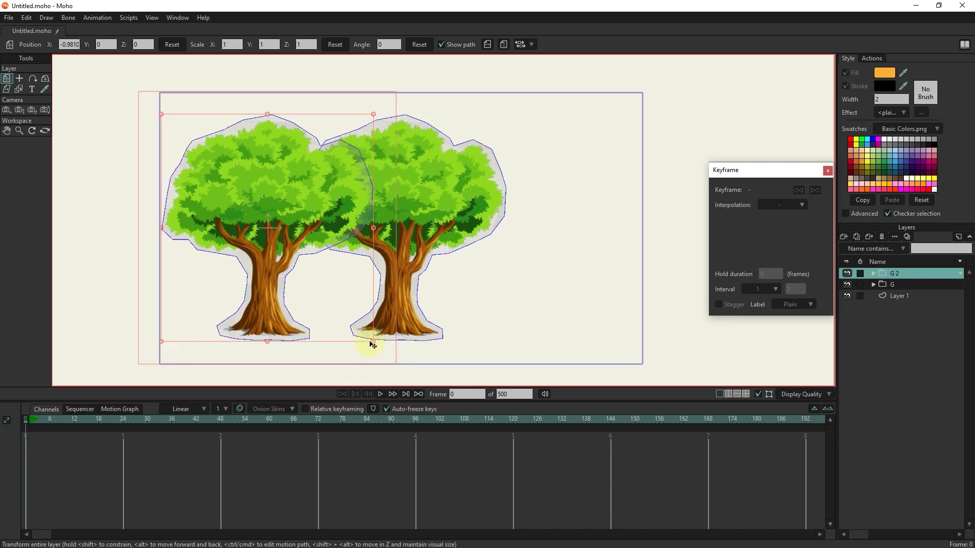
drag(374, 343, 344, 310)
drag(266, 252, 211, 252)
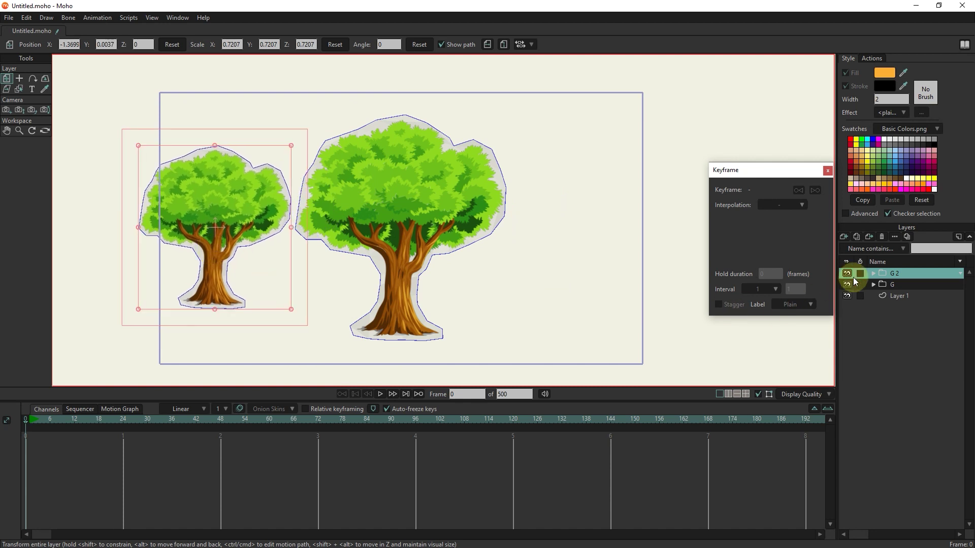
click(874, 273)
- Move G 2's frame-192 mesh keys back to frame 168 and play to compare both trees
click(873, 273)
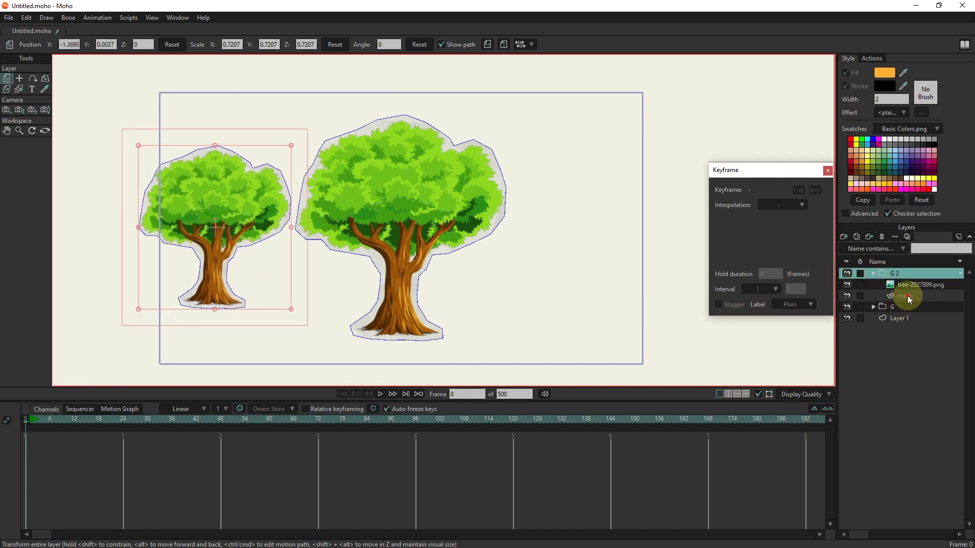
click(907, 297)
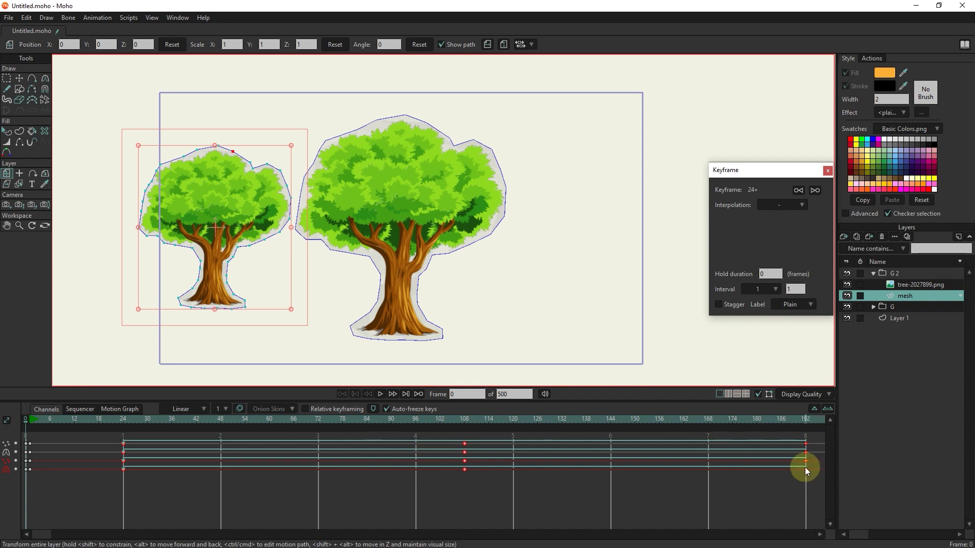
drag(804, 467, 708, 464)
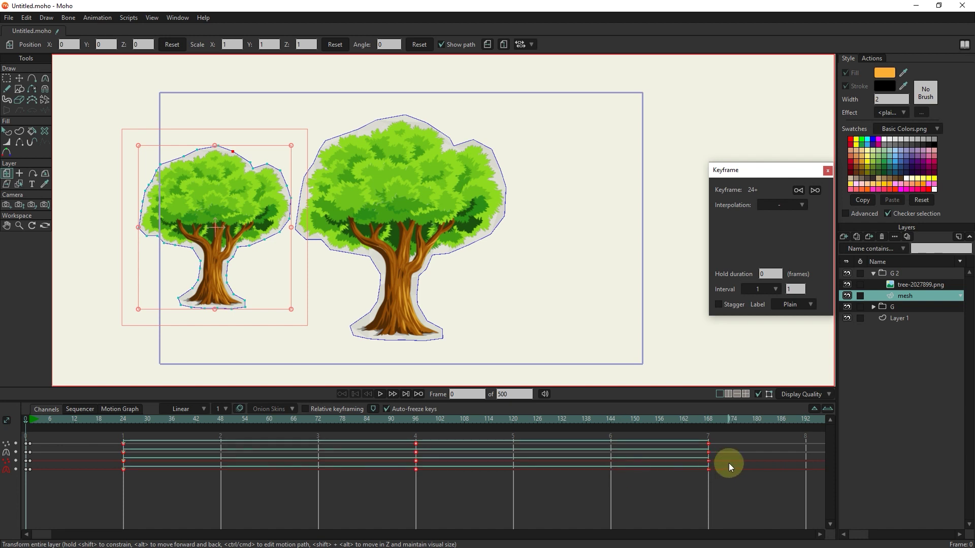
drag(666, 419, 687, 421)
click(380, 394)
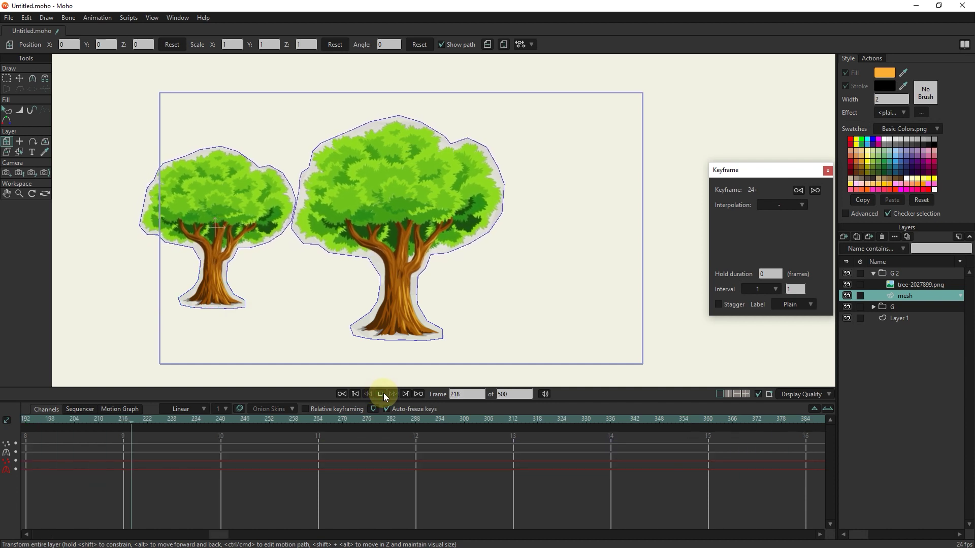
click(382, 394)
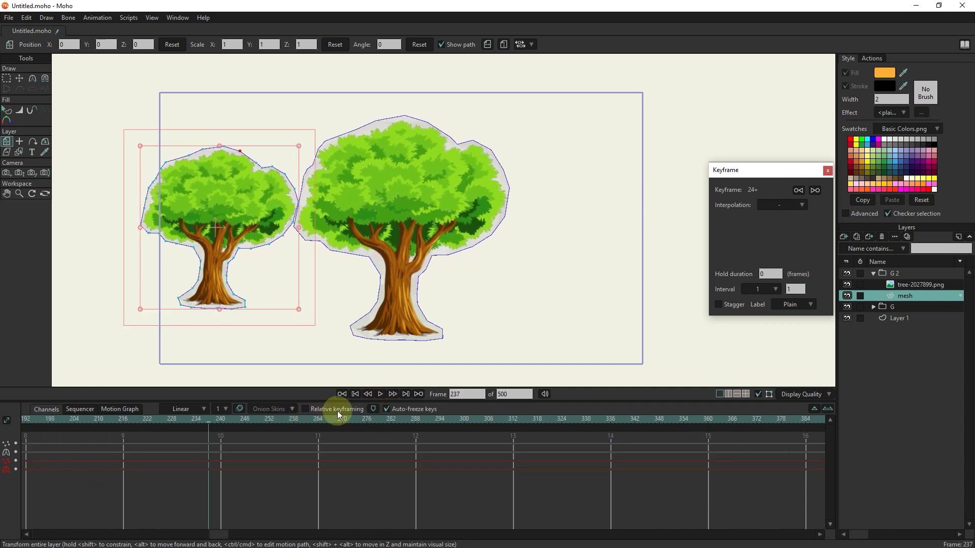
click(895, 274)
- Duplicate the group as G 3, place it right of the large tree at frame 0, and scale it to 0.7465
click(873, 274)
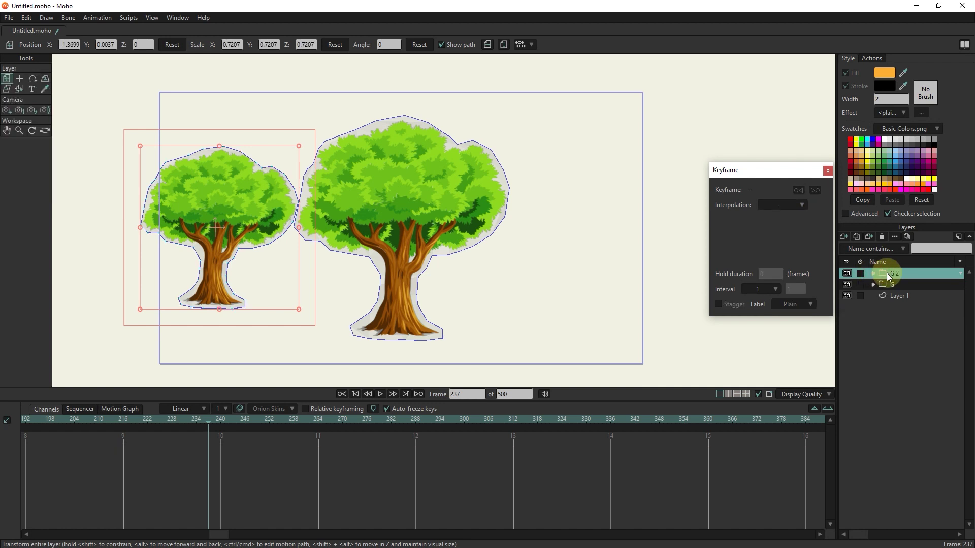
click(857, 237)
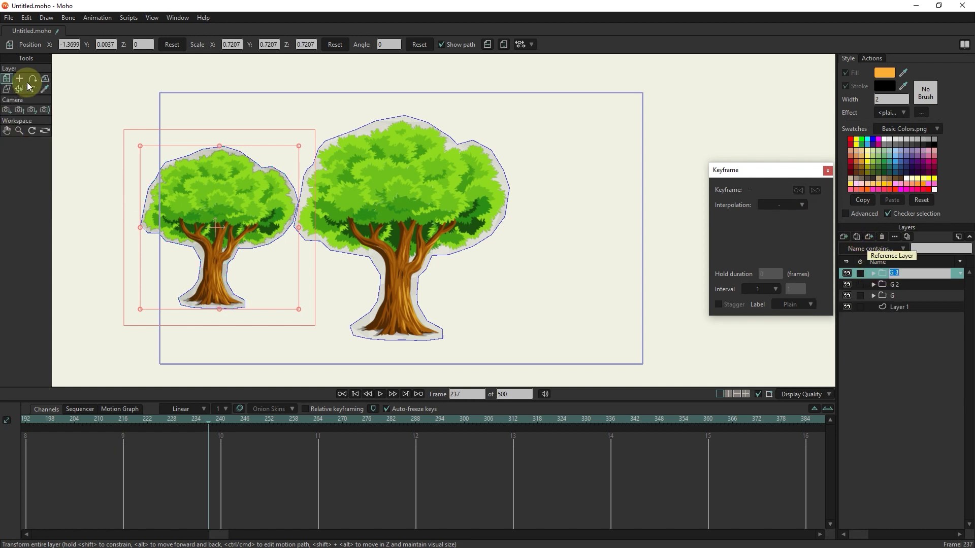
drag(198, 223, 560, 227)
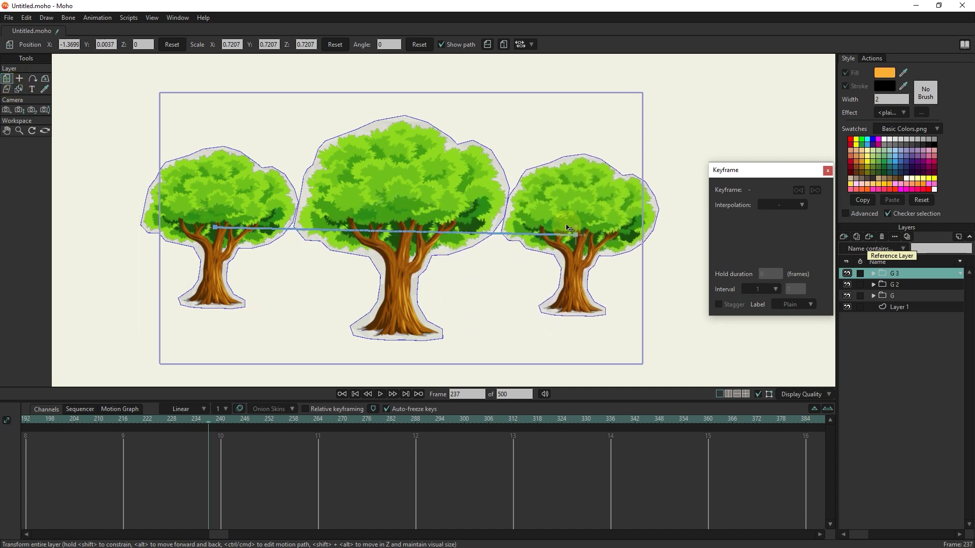
key(ctrl+z)
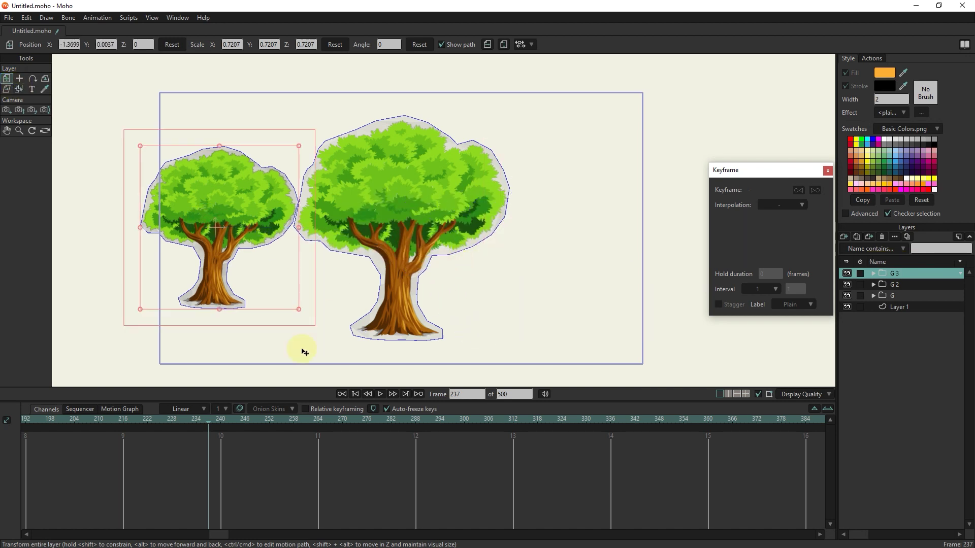
click(356, 395)
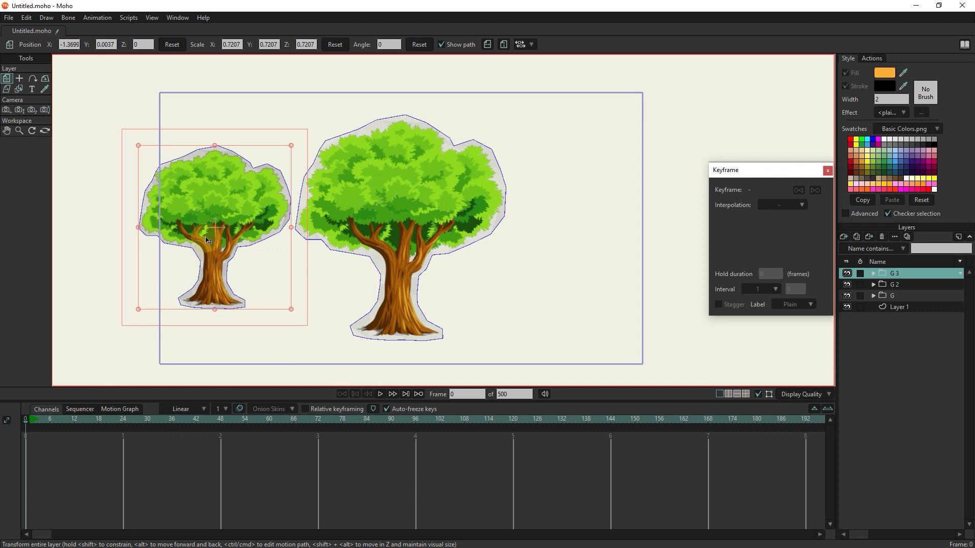
drag(206, 236, 619, 226)
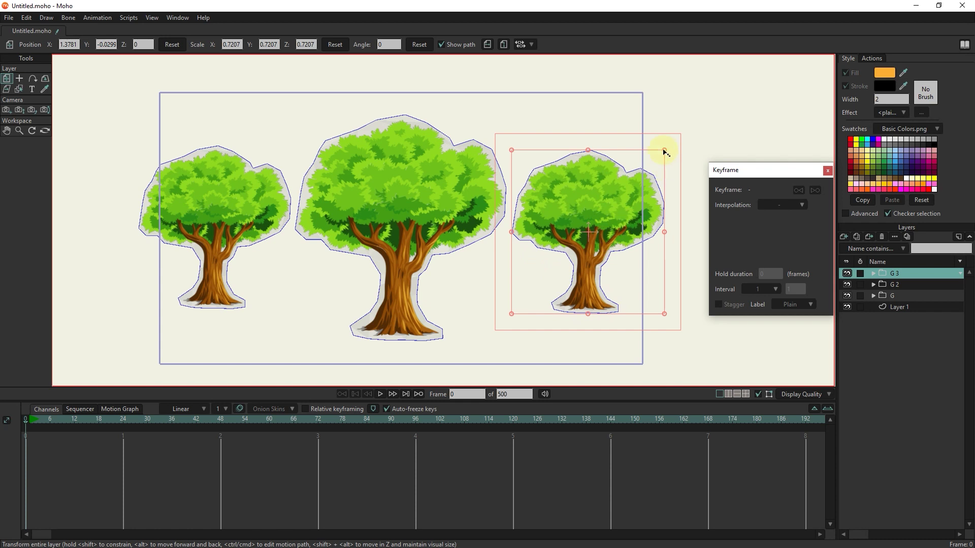
drag(665, 151, 671, 147)
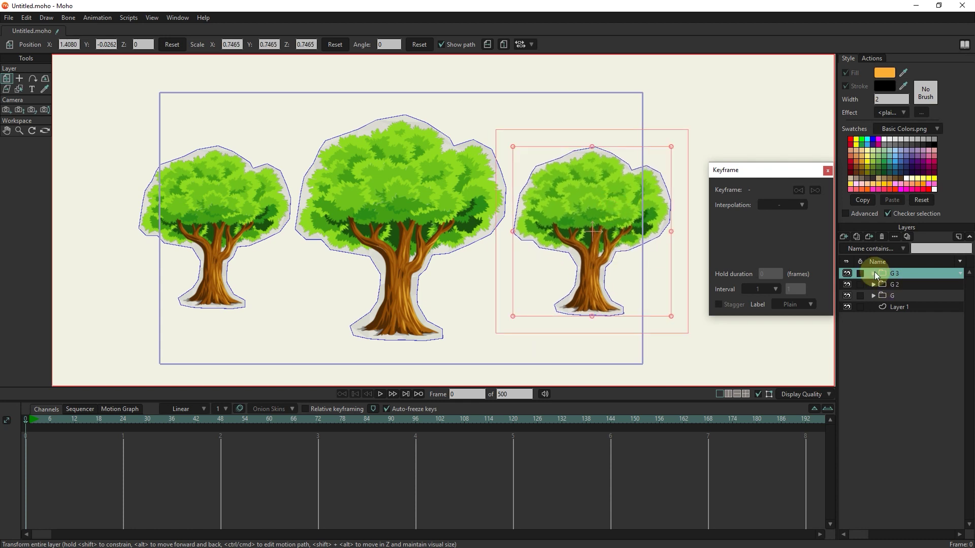
click(874, 273)
- Select all of G 3's mesh sway keys and stretch them to a later end frame, then preview
click(904, 297)
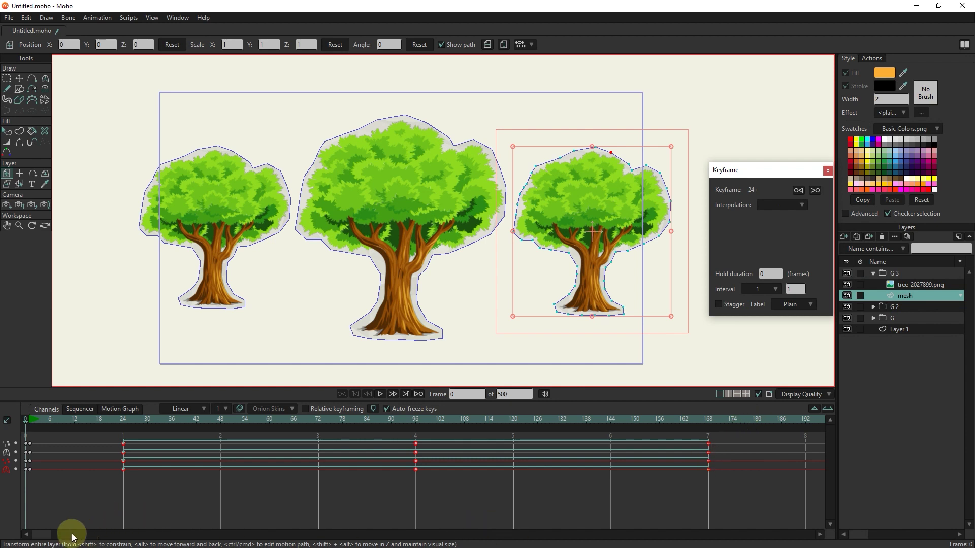
click(45, 537)
drag(45, 538, 64, 537)
drag(659, 438, 62, 493)
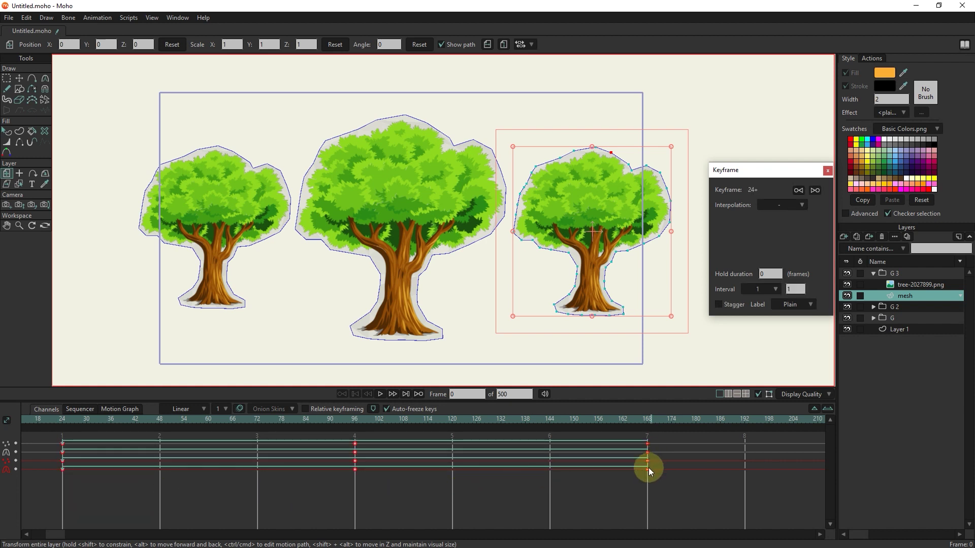
drag(648, 468, 829, 449)
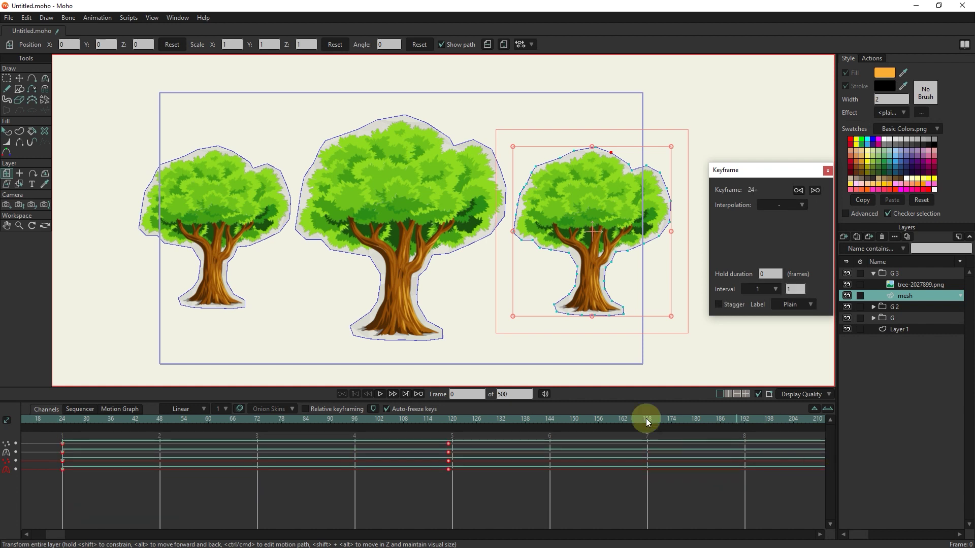
drag(134, 422, 160, 467)
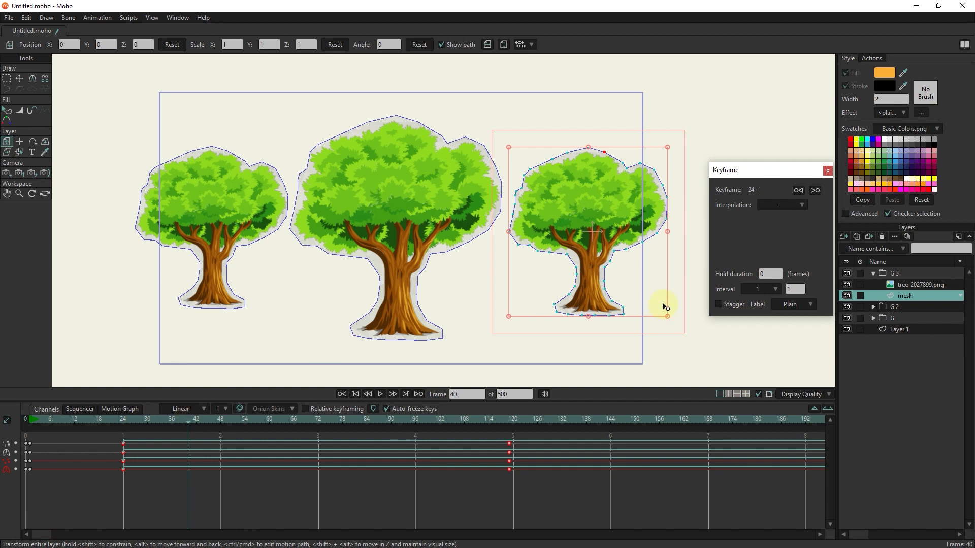
click(874, 274)
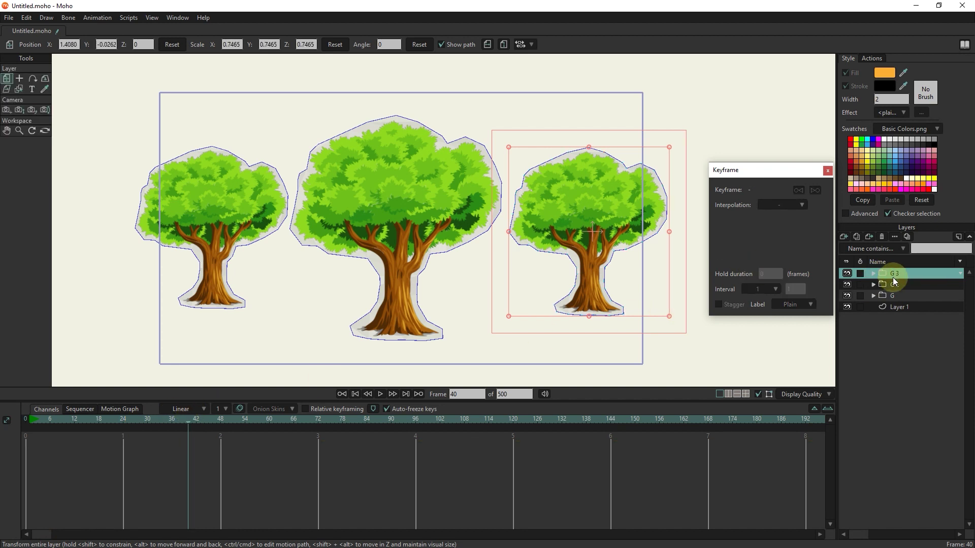
click(896, 308)
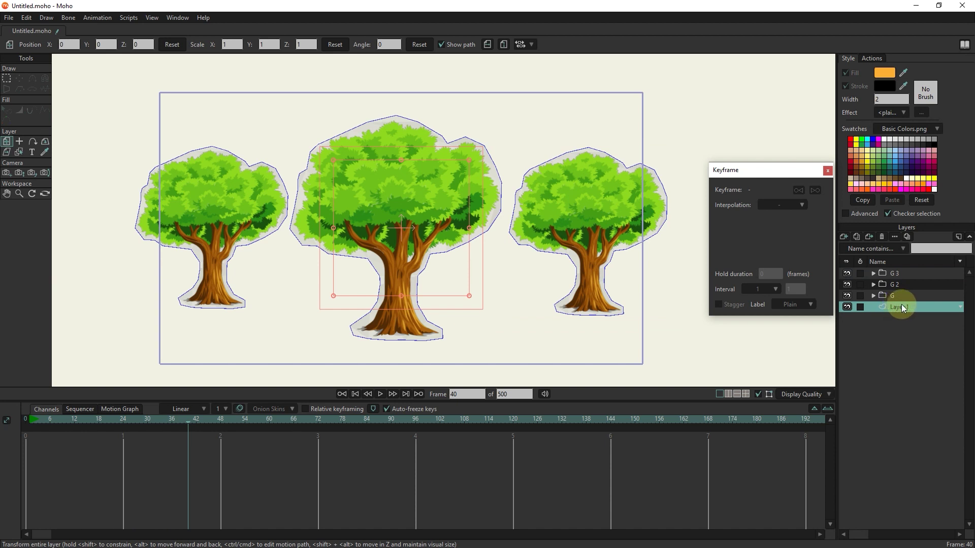
- At frame 0, draw an orange ground rectangle across the bottom of Layer 1
click(355, 394)
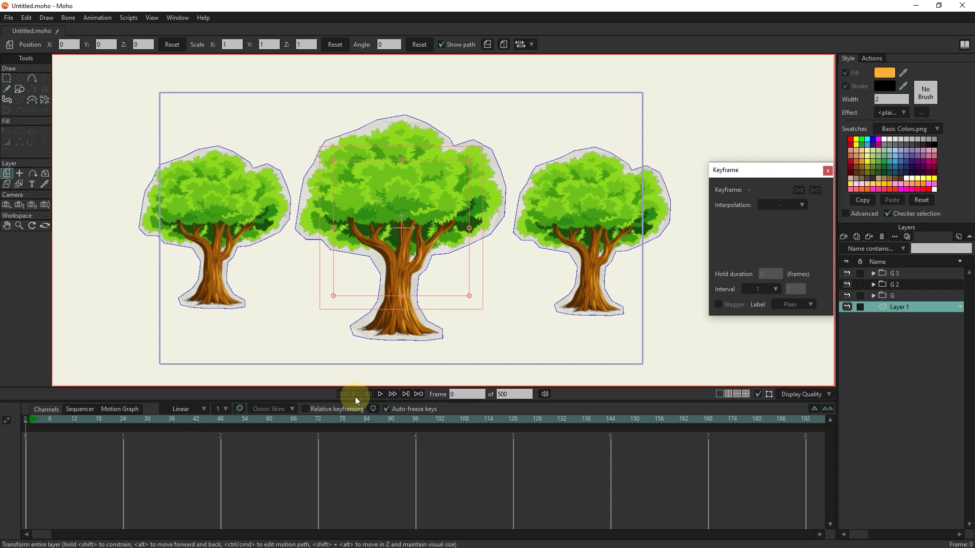
click(20, 90)
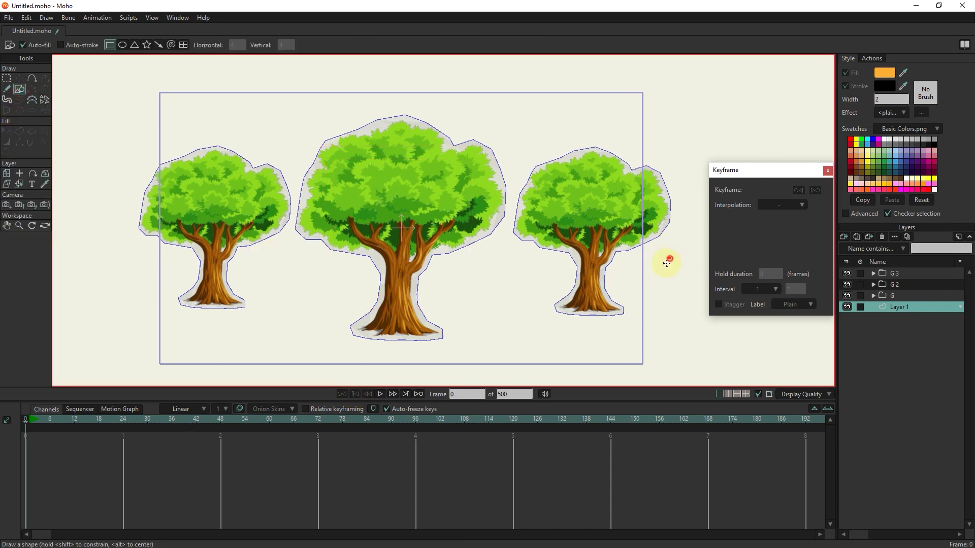
drag(669, 258, 136, 378)
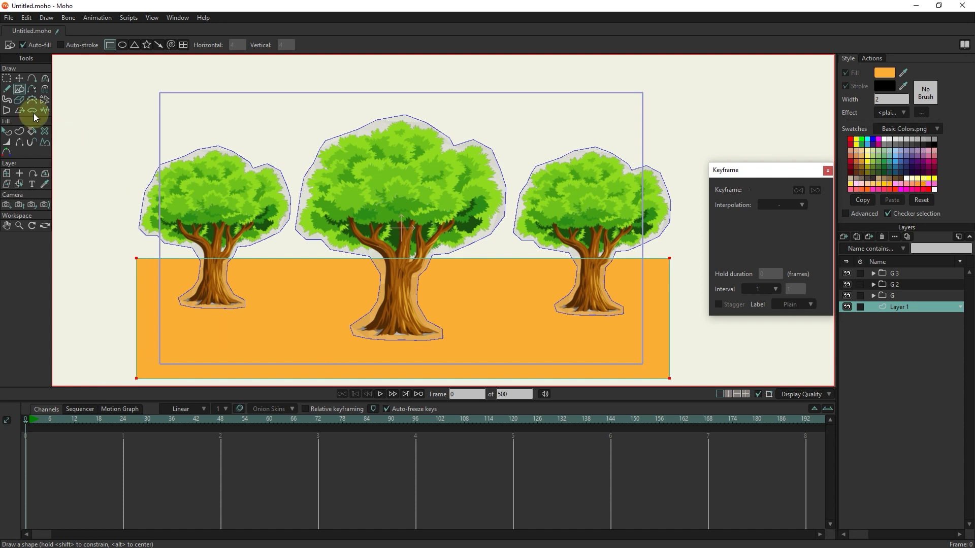
- Split the rectangle's edge points twice and roughen them with the Noise tool
click(6, 78)
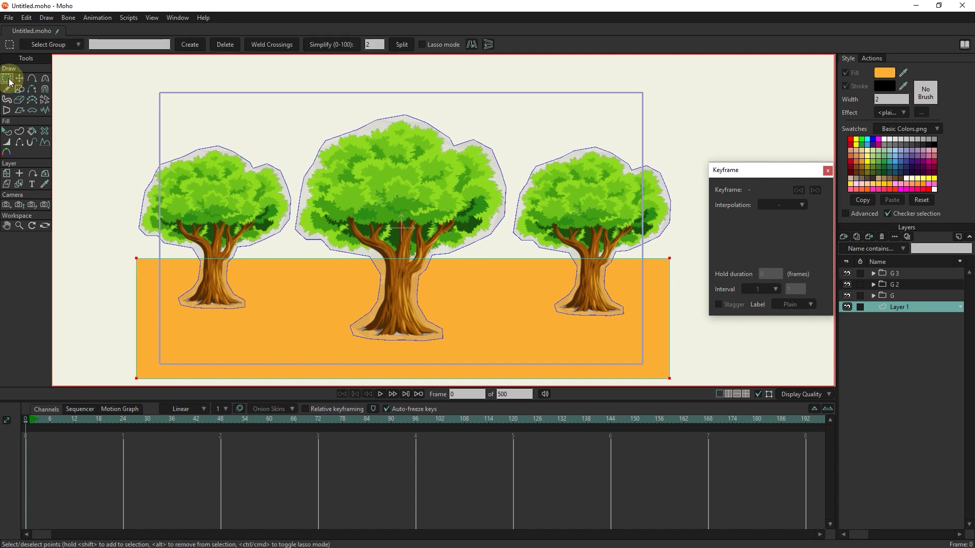
click(400, 44)
click(400, 44)
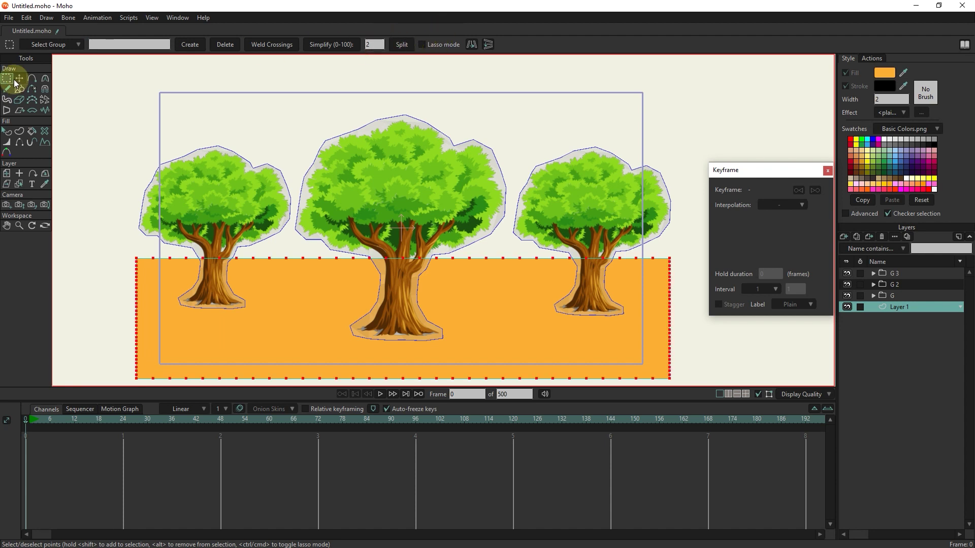
click(44, 110)
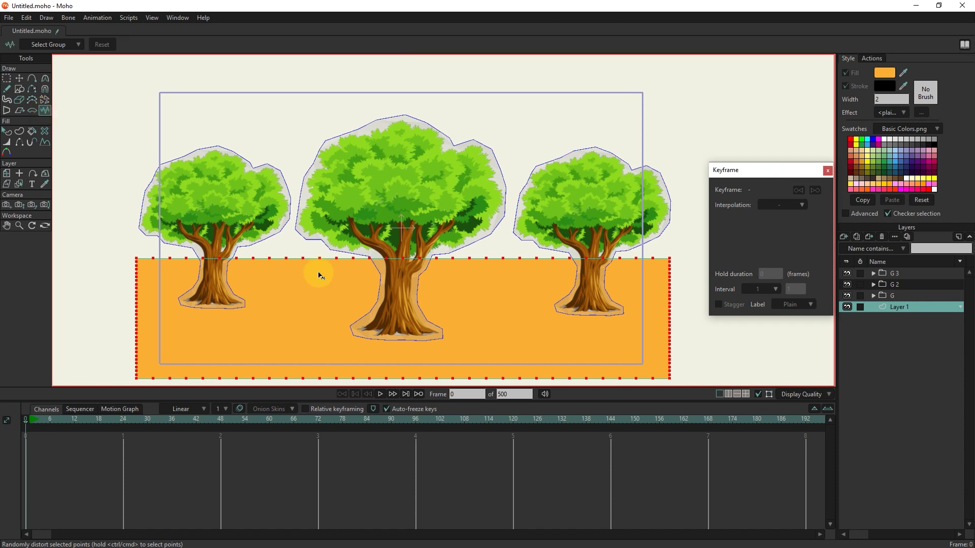
mouse_move(322, 263)
mouse_down()
mouse_move(414, 229)
mouse_move(367, 248)
mouse_up()
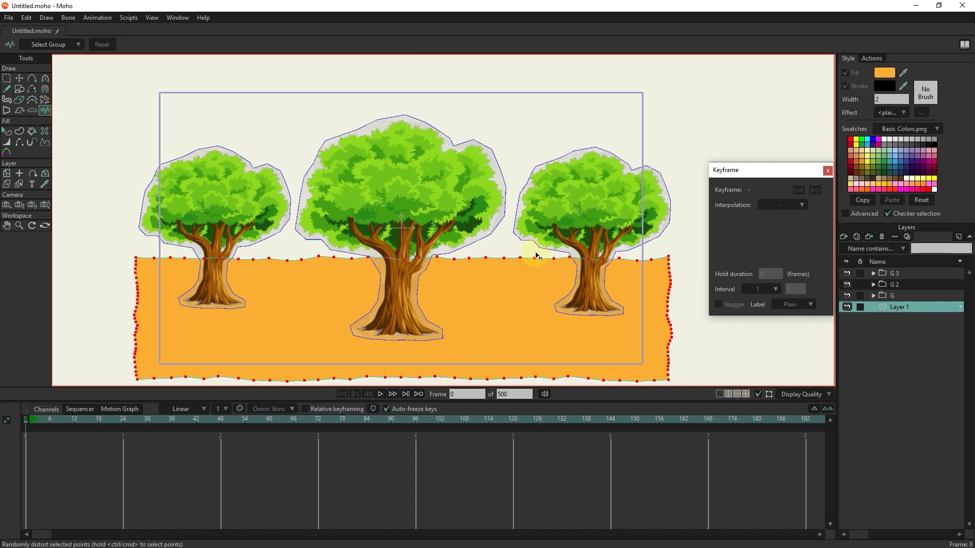
- Fill the ground shape with dark brown, hex 634516
click(10, 133)
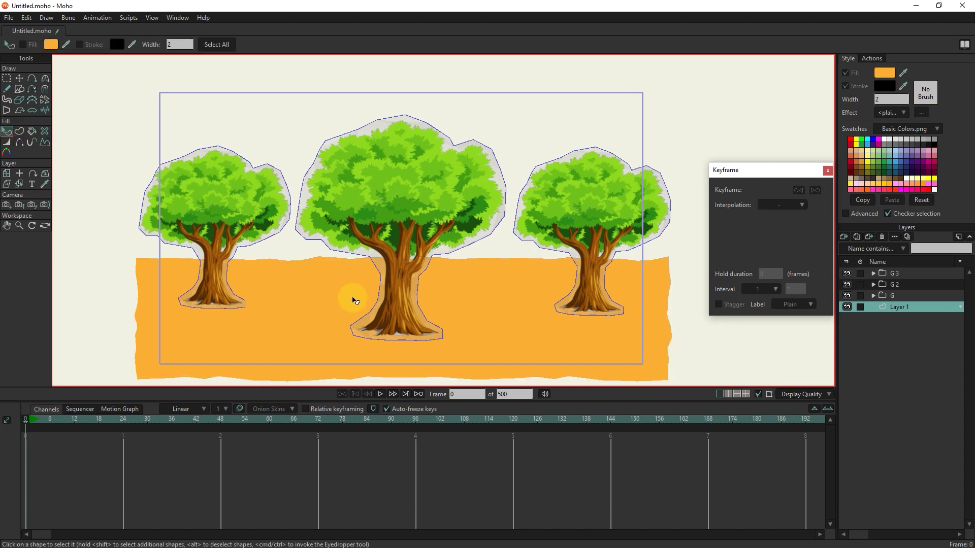
click(327, 297)
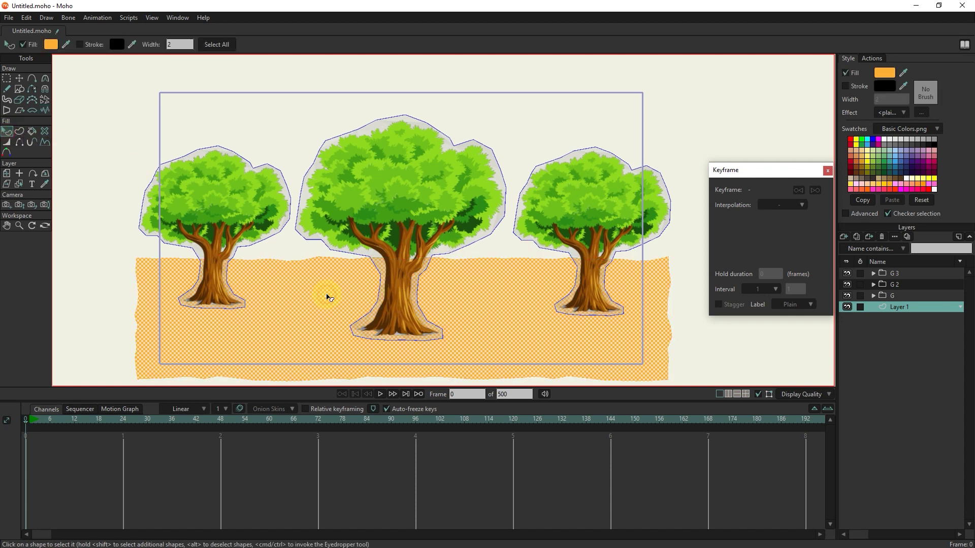
click(884, 72)
click(719, 220)
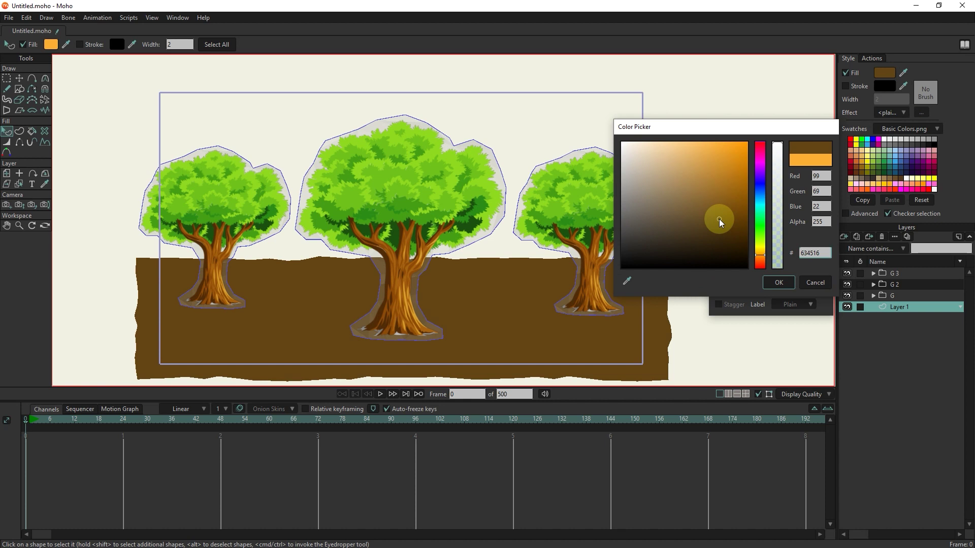
click(778, 282)
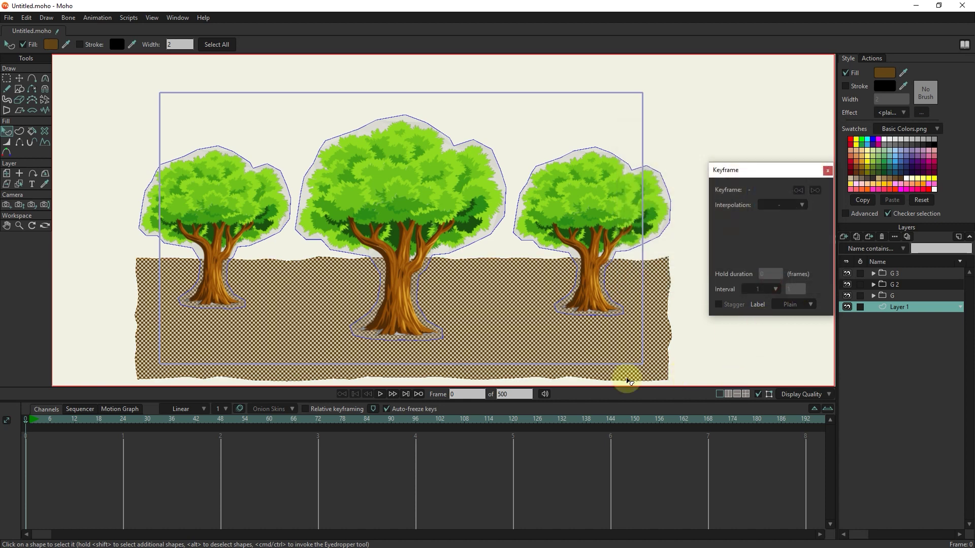
- Preview frame 38, return to frame 0, and deselect the ground
click(181, 419)
drag(200, 422, 19, 428)
click(99, 317)
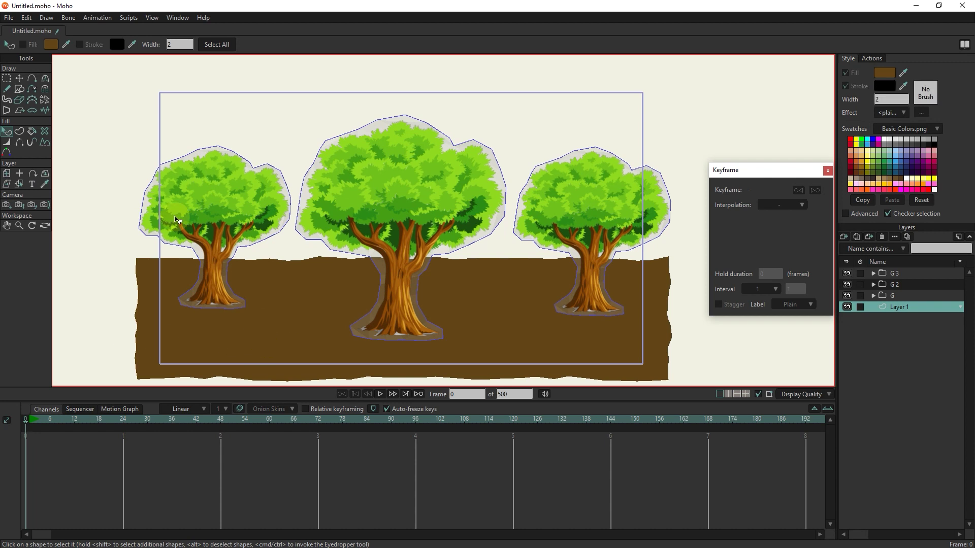
click(9, 17)
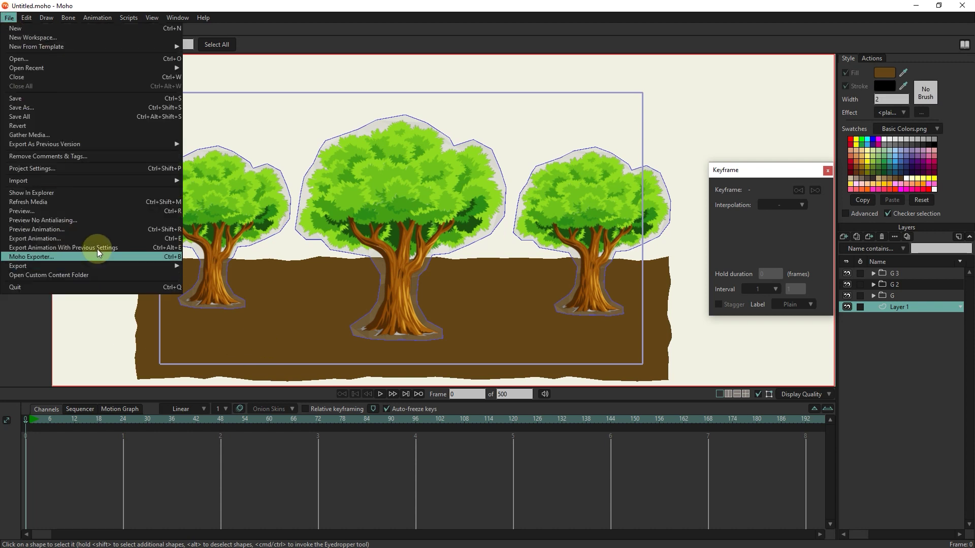
- Export the animation as MP4 (MPEG4-AAC) video, Untitled.mp4, to the Desktop folder
click(43, 241)
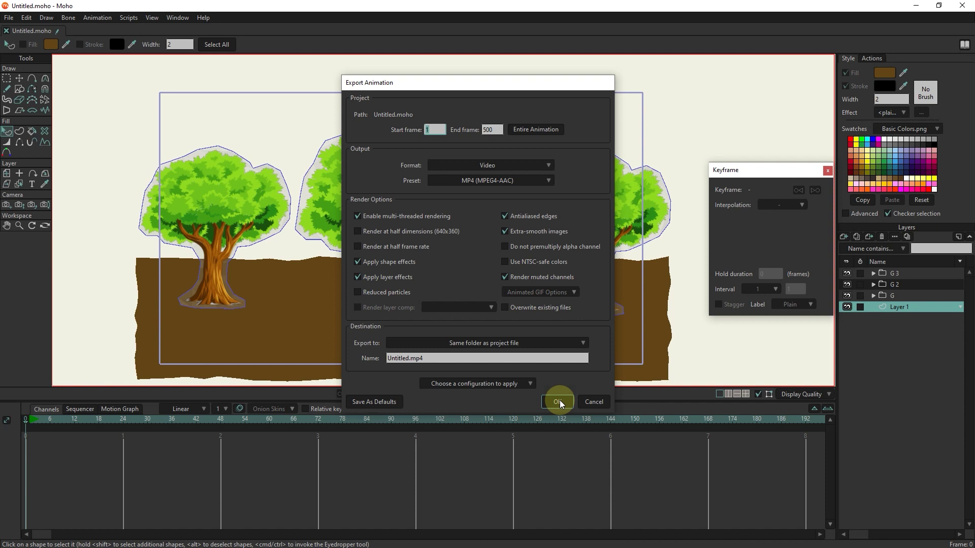
click(485, 385)
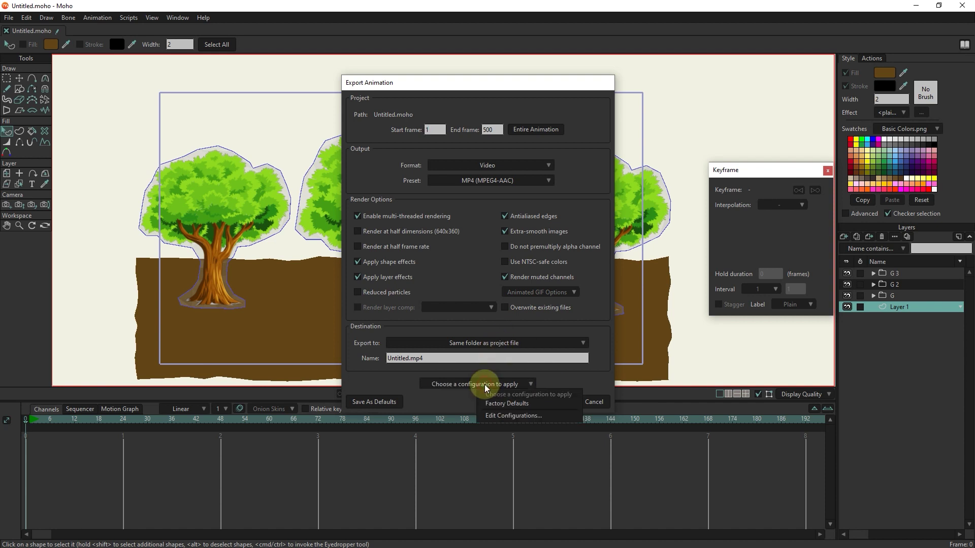
click(496, 343)
click(496, 344)
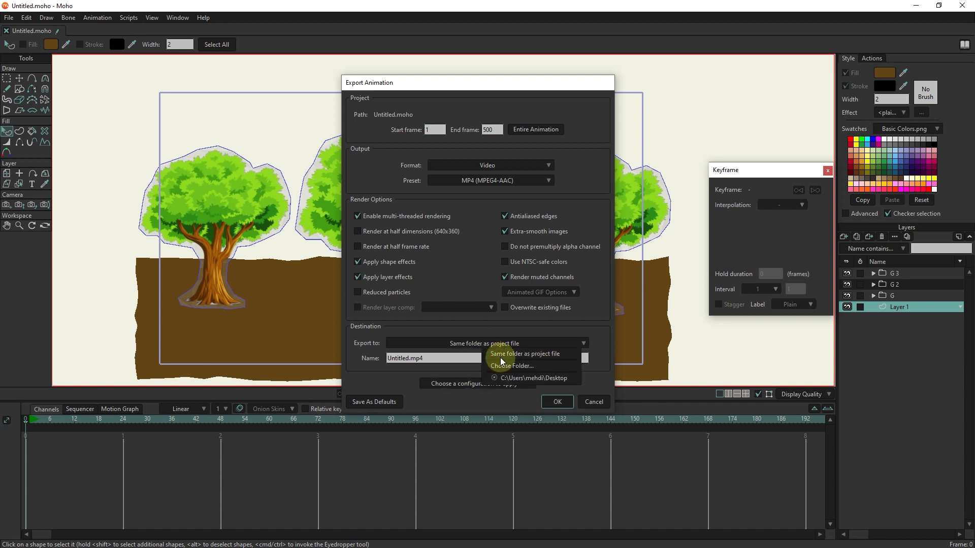
click(509, 378)
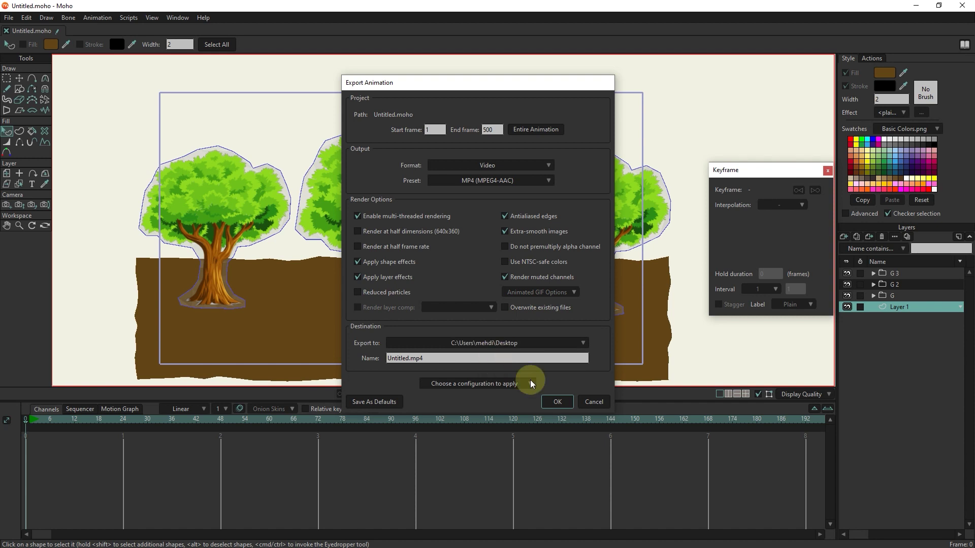
click(558, 403)
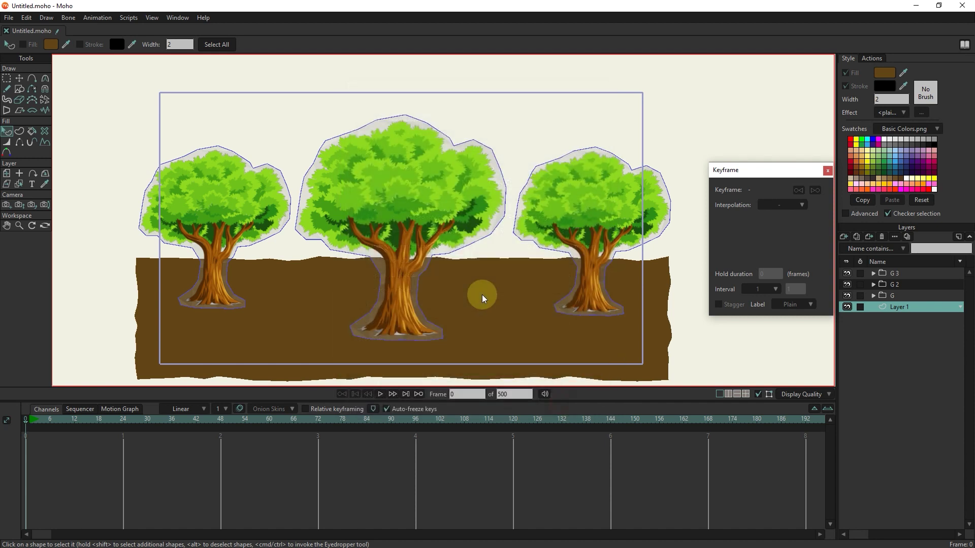